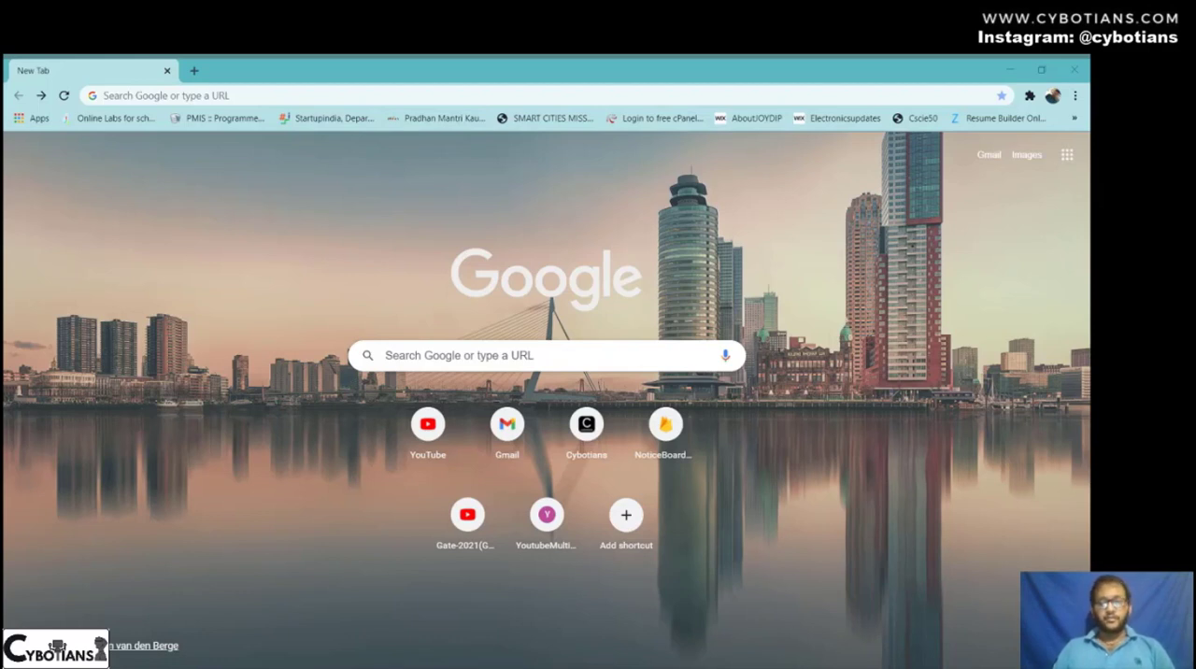
# - Open tinkercad.com and sign in with the Google account
pyautogui.click(549, 667)
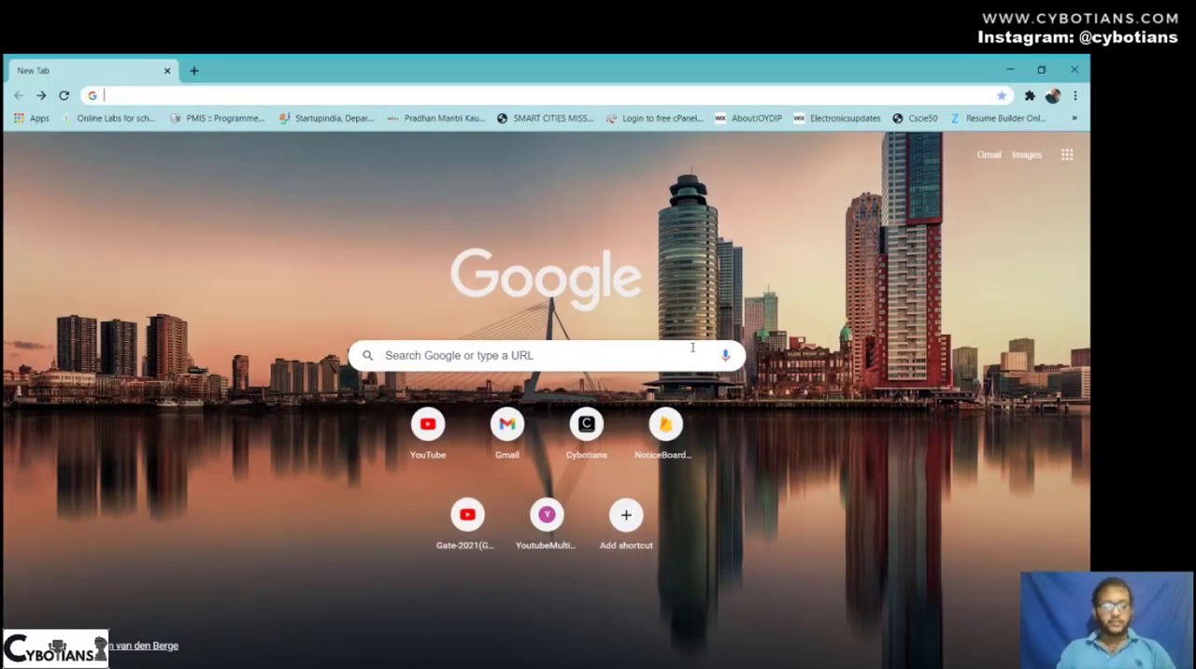
pyautogui.write('tinker')
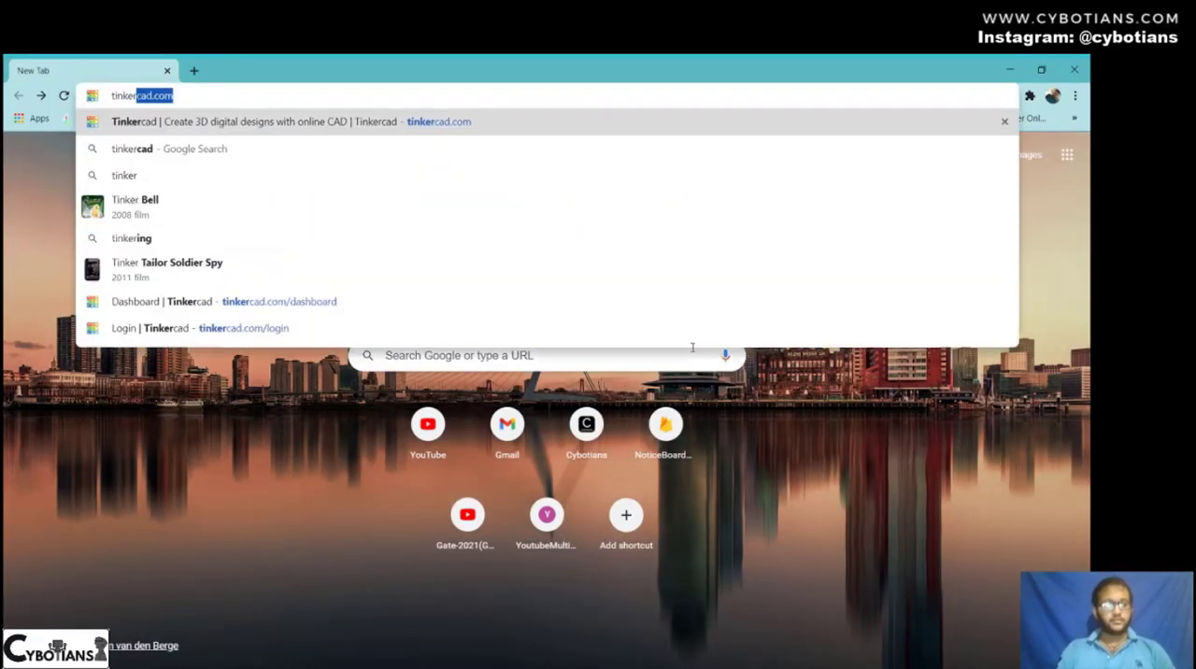
pyautogui.write('cad')
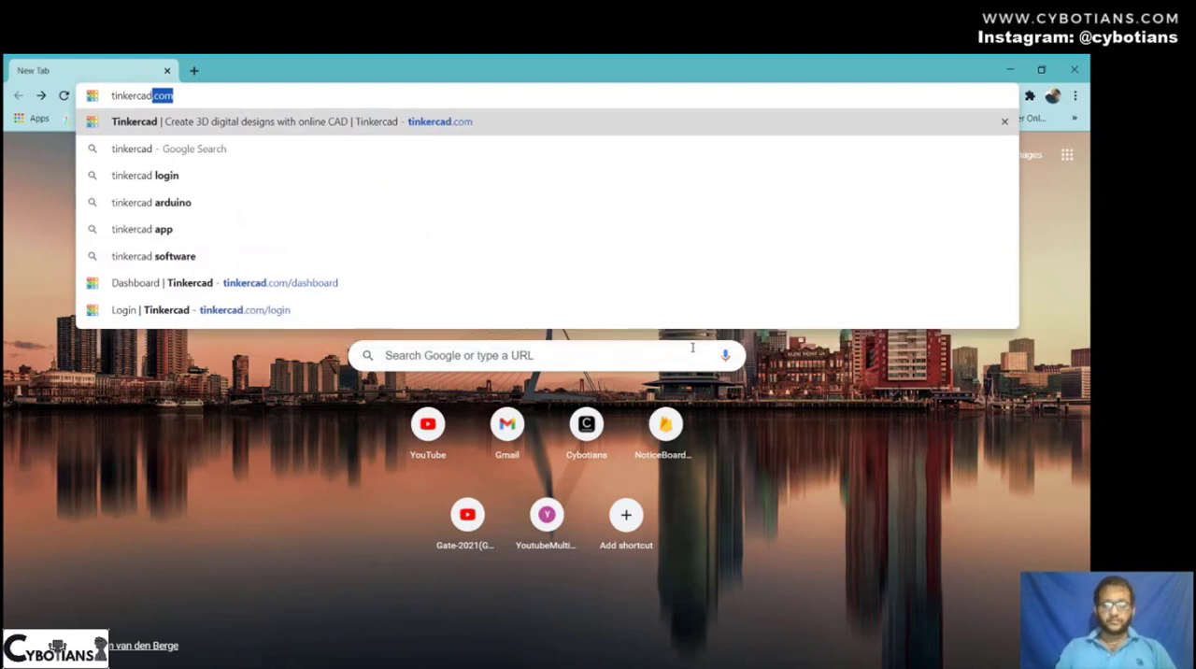
pyautogui.write('.com')
pyautogui.press('Return')
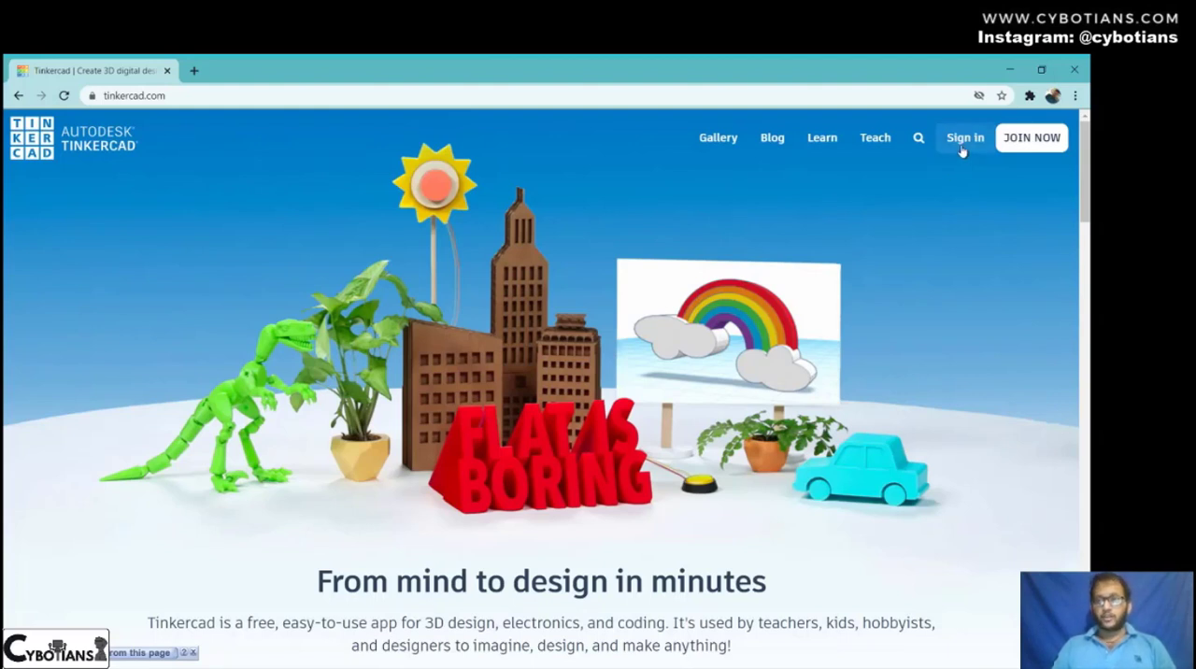
pyautogui.click(962, 145)
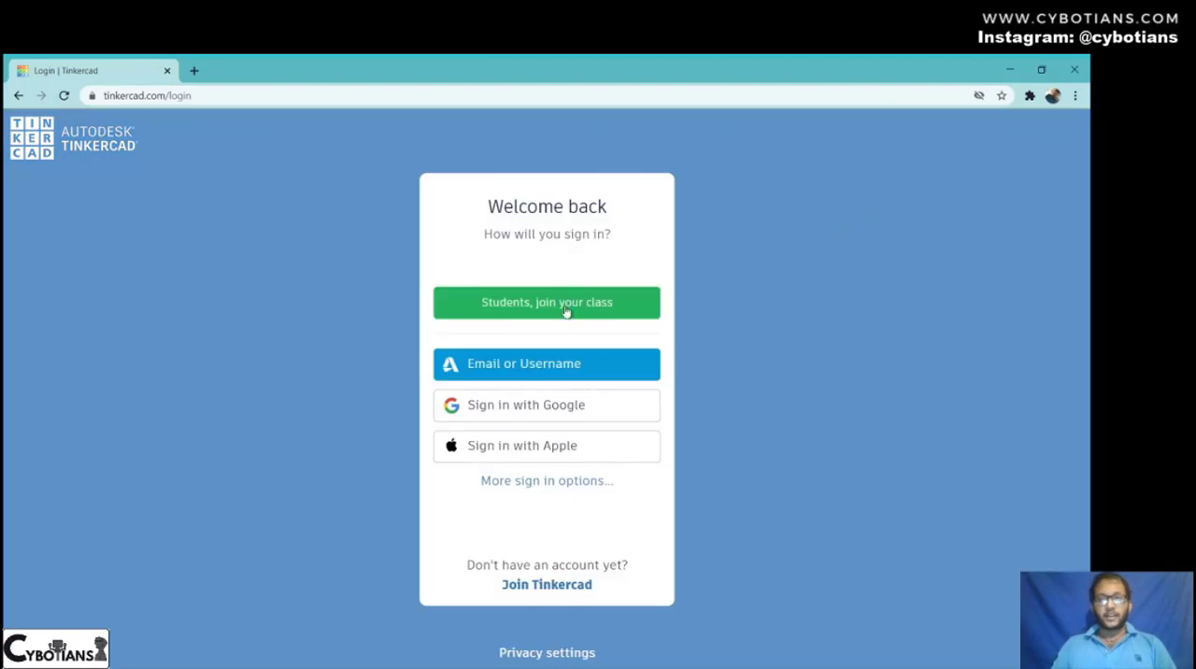
pyautogui.click(547, 406)
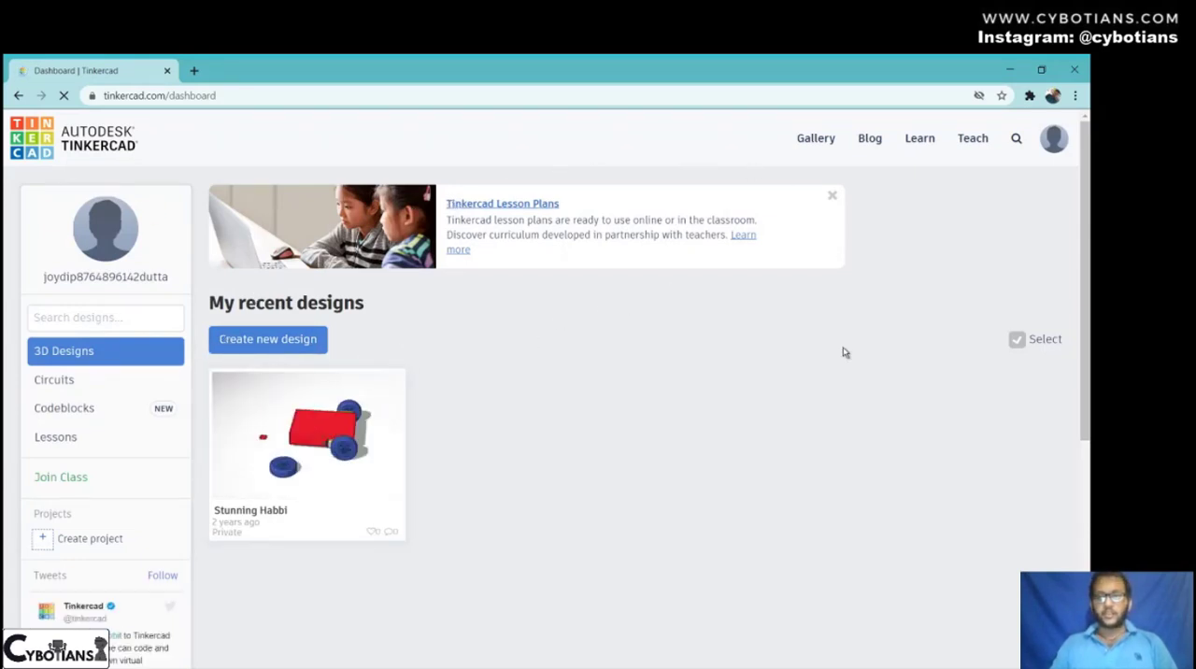
# - Look through the Circuits, Codeblocks and Lessons collections on the dashboard
pyautogui.moveTo(219, 391)
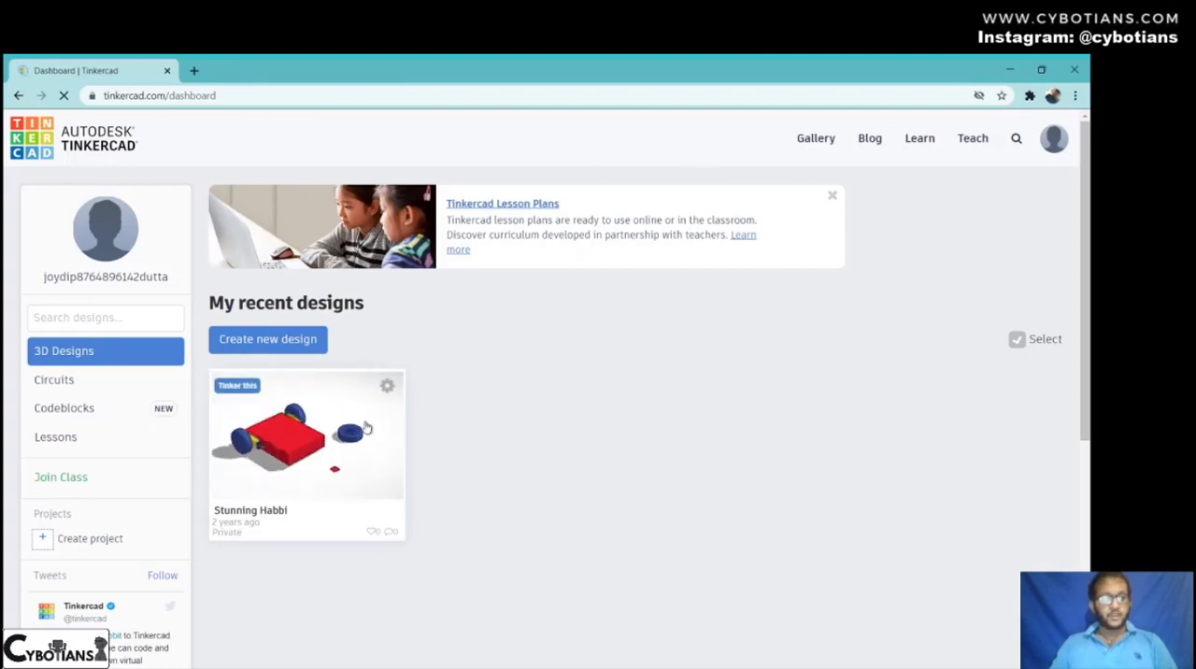
pyautogui.click(83, 385)
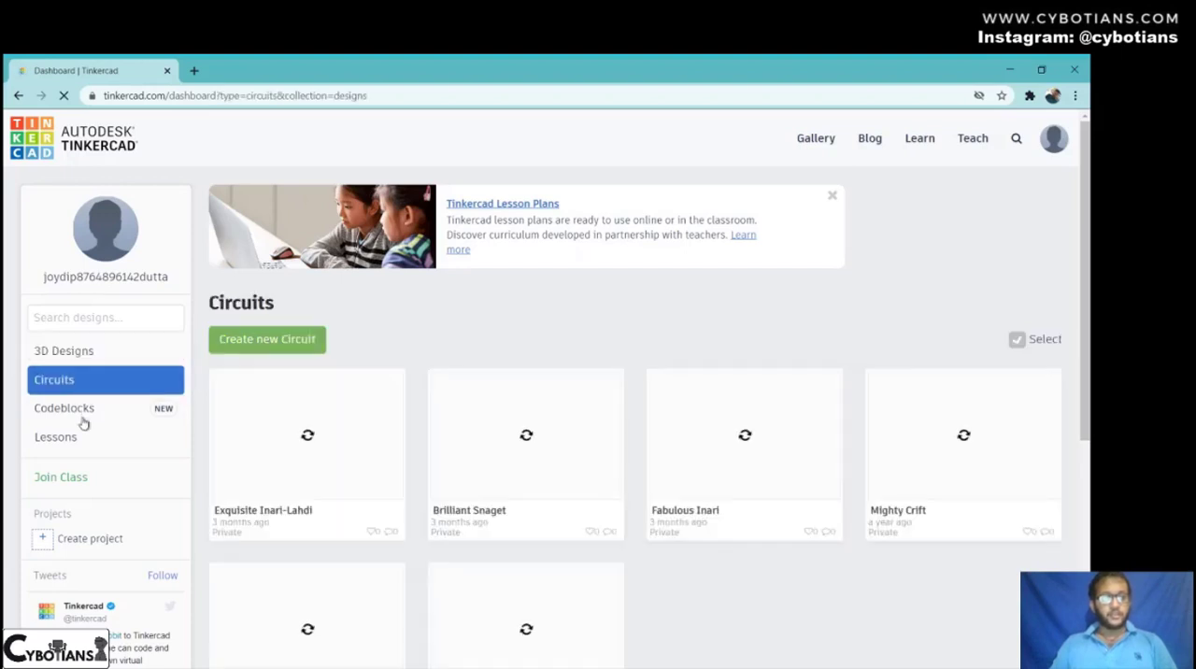
pyautogui.click(83, 414)
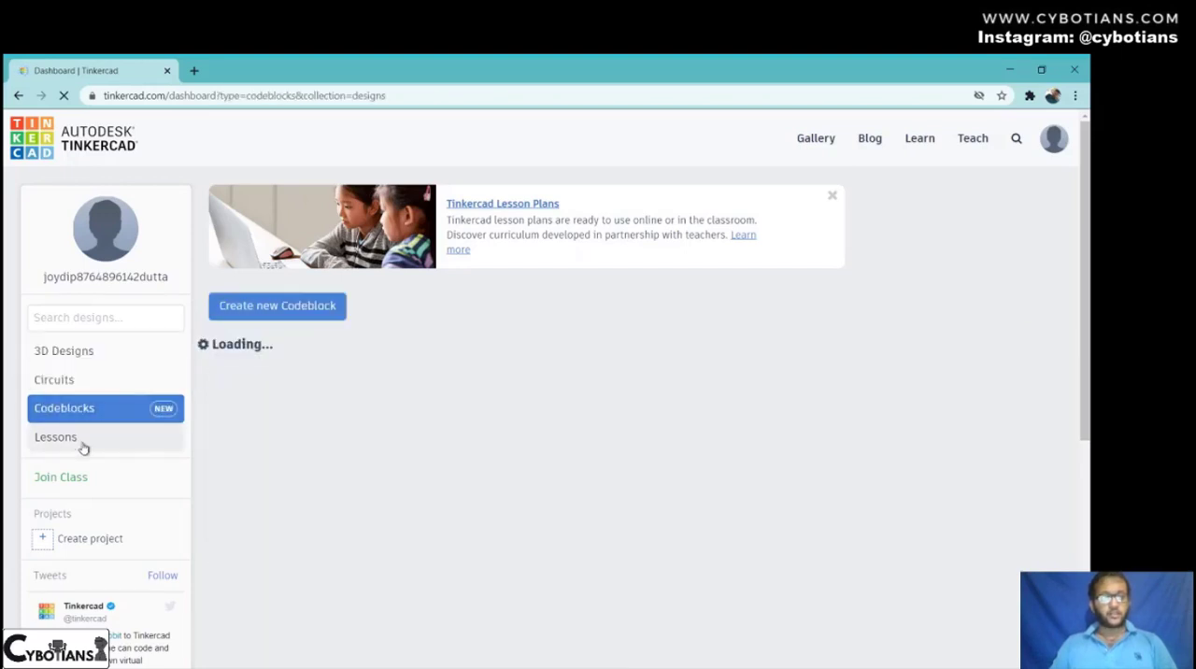
pyautogui.click(83, 439)
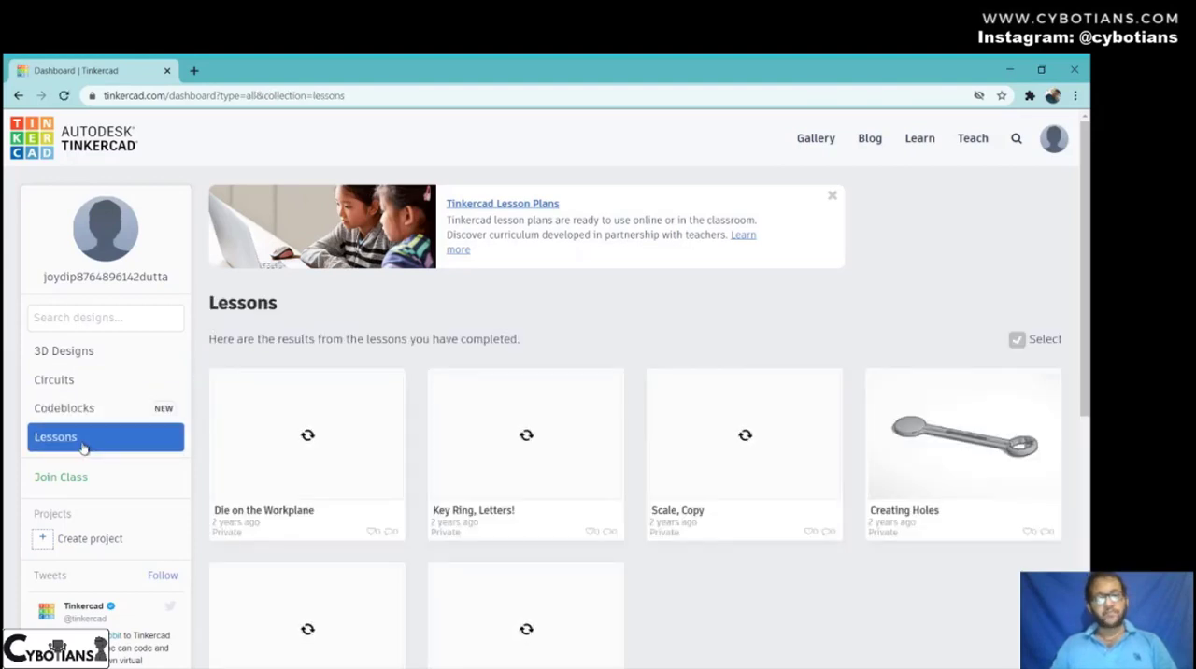
# - Create a new circuit and place an Arduino Uno R3 board near the middle of the workspace
pyautogui.click(65, 380)
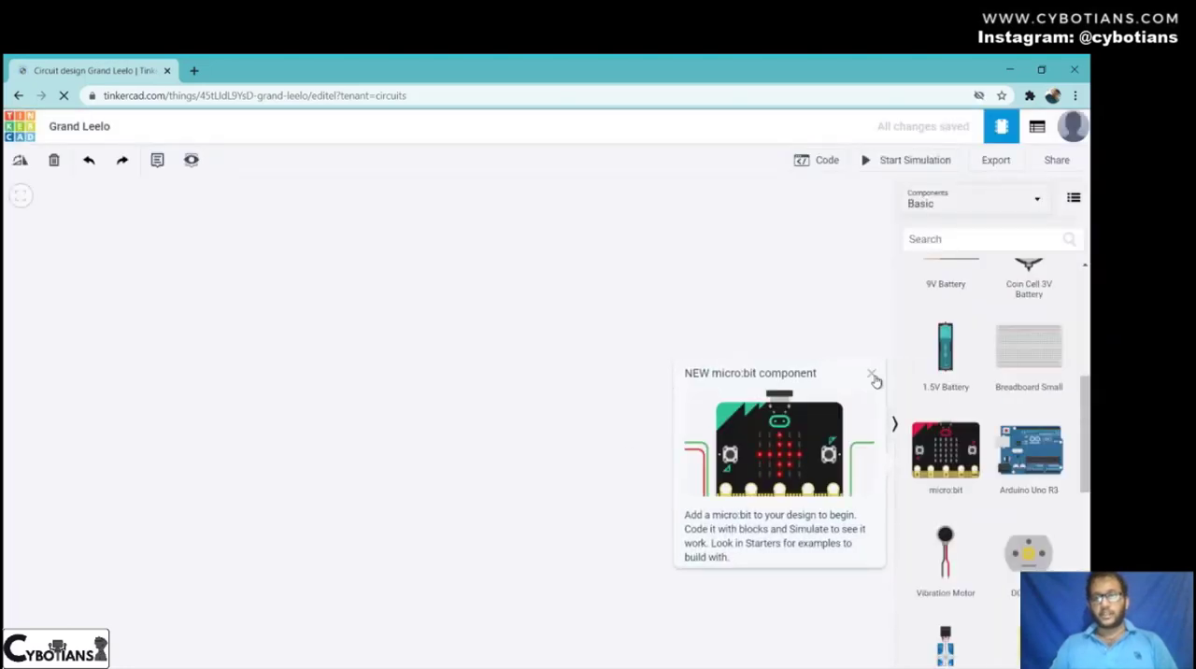
pyautogui.click(870, 377)
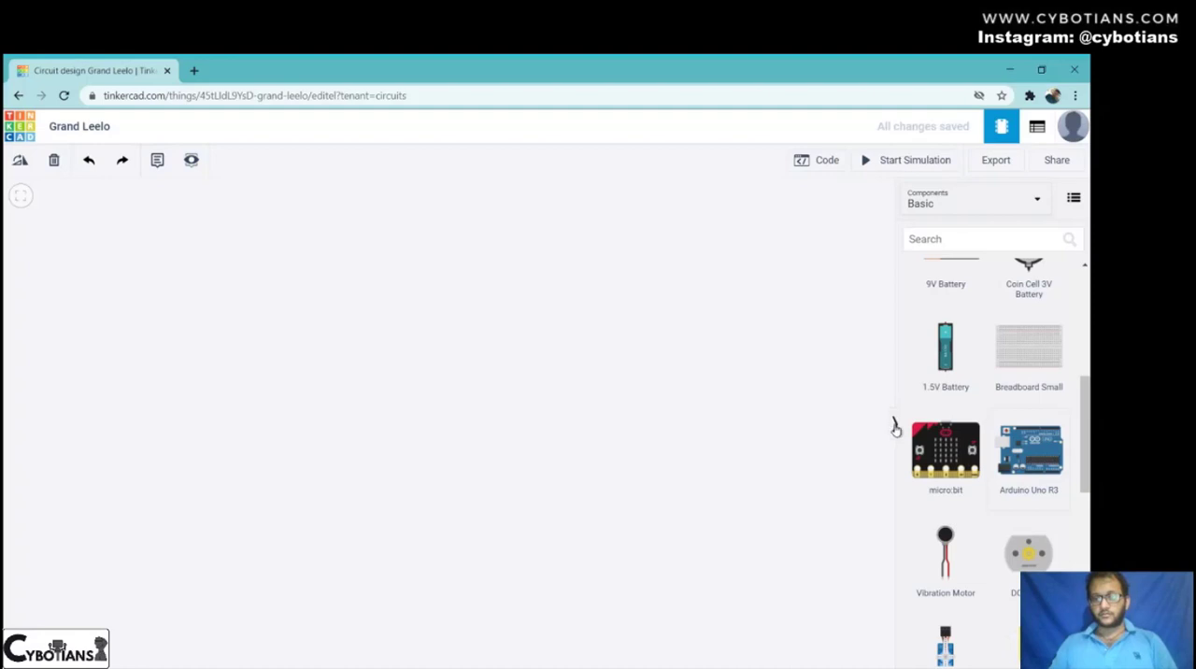
pyautogui.click(999, 453)
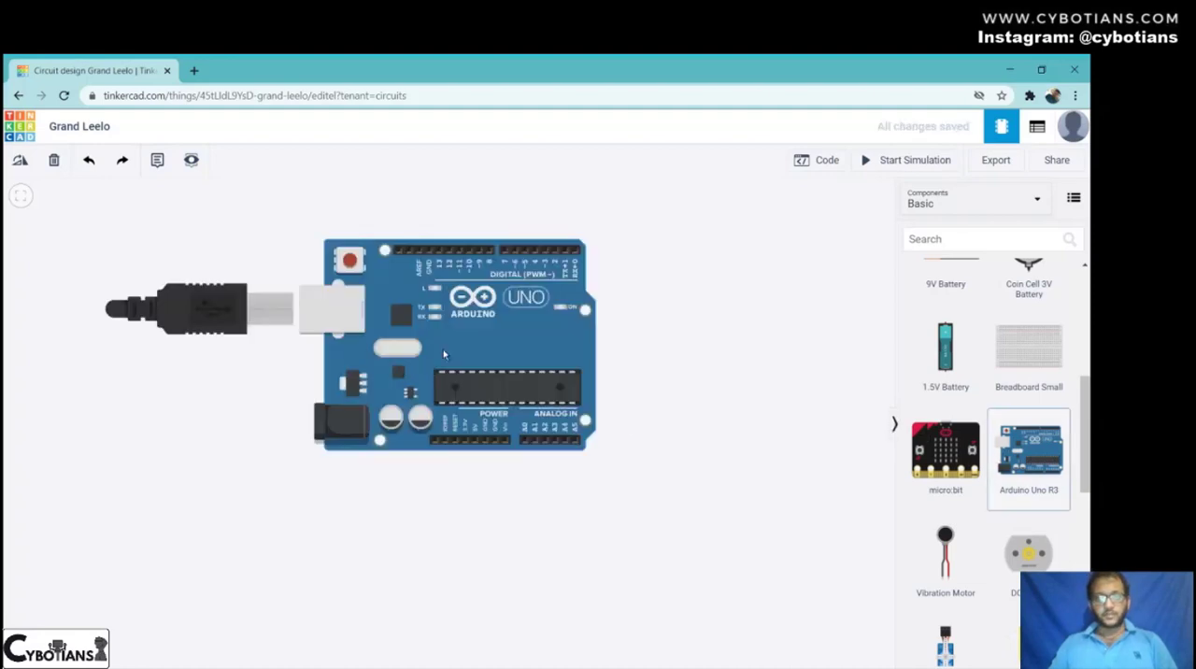
pyautogui.moveTo(443, 354); pyautogui.dragTo(461, 419)
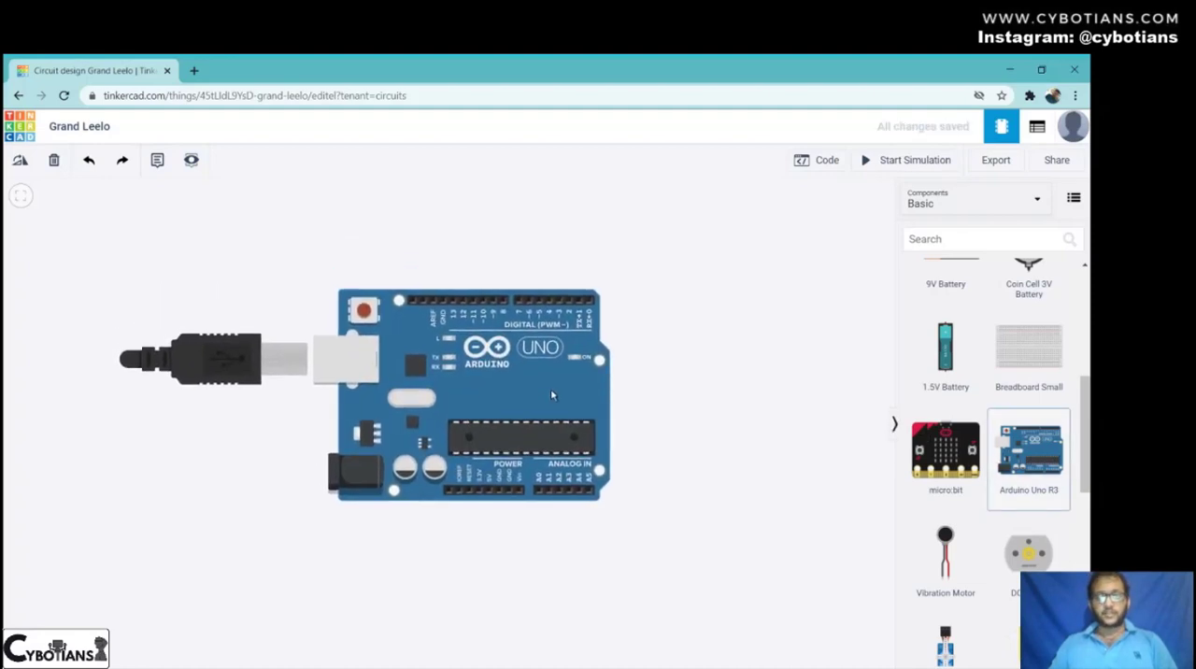
# - Add a red LED above the Arduino's digital pin header
pyautogui.scroll(-3, 997, 447)
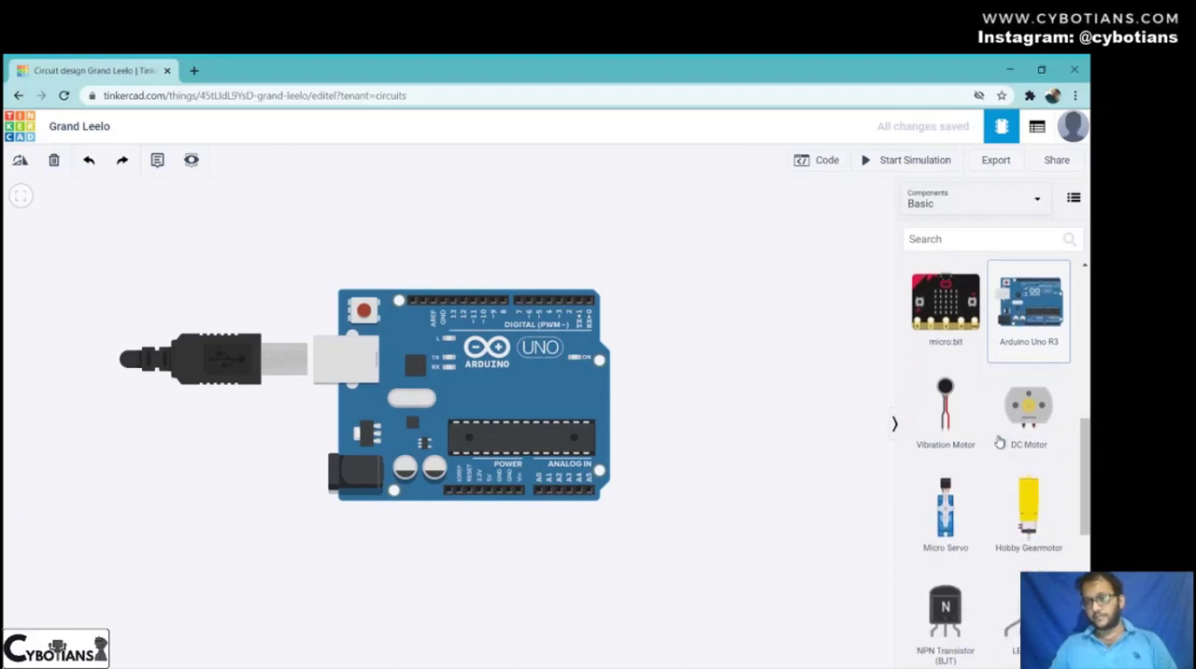
pyautogui.scroll(-2, 998, 460)
pyautogui.scroll(-3, 1001, 492)
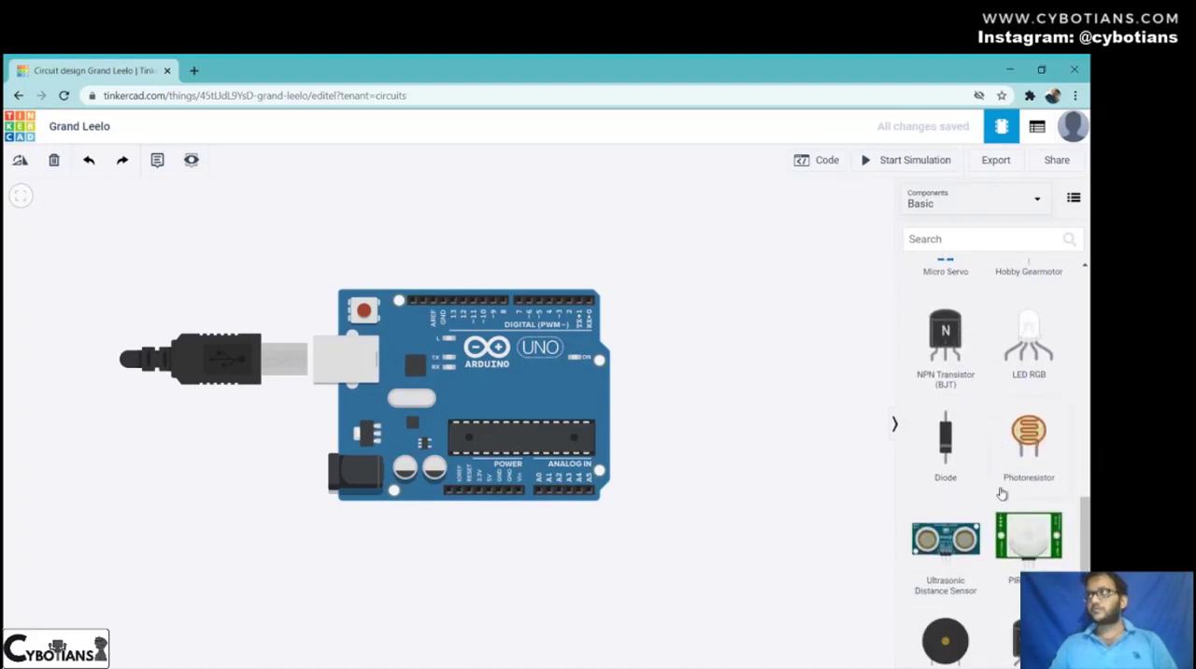
pyautogui.scroll(10, 974, 533)
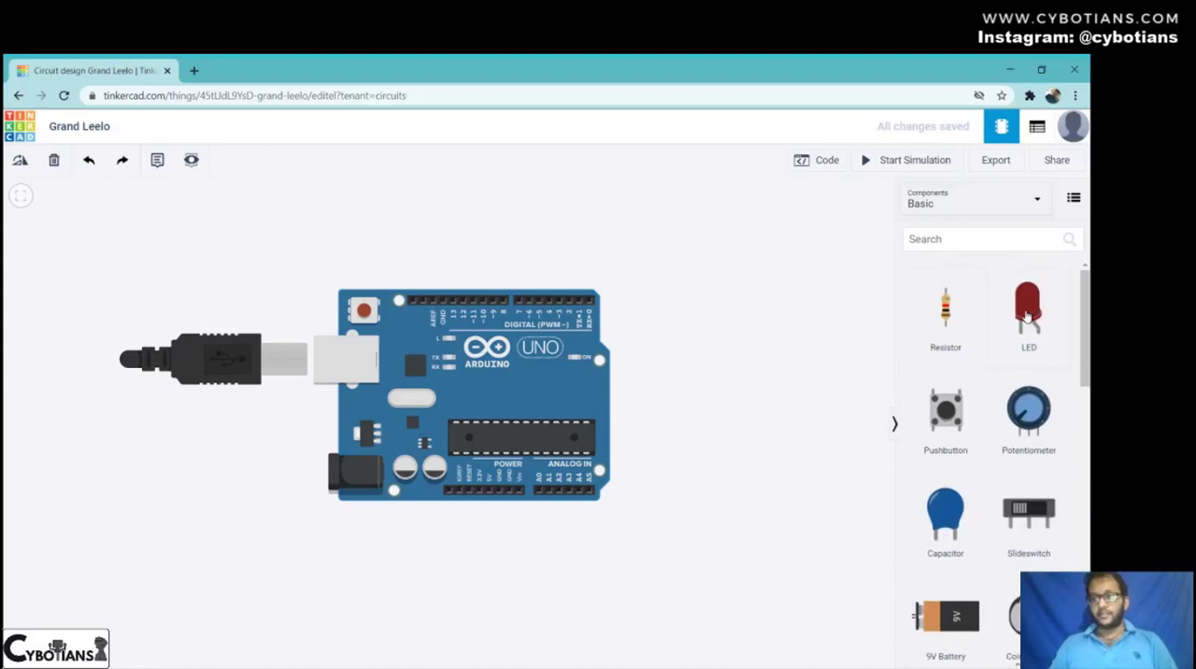
pyautogui.moveTo(1027, 317); pyautogui.dragTo(470, 254)
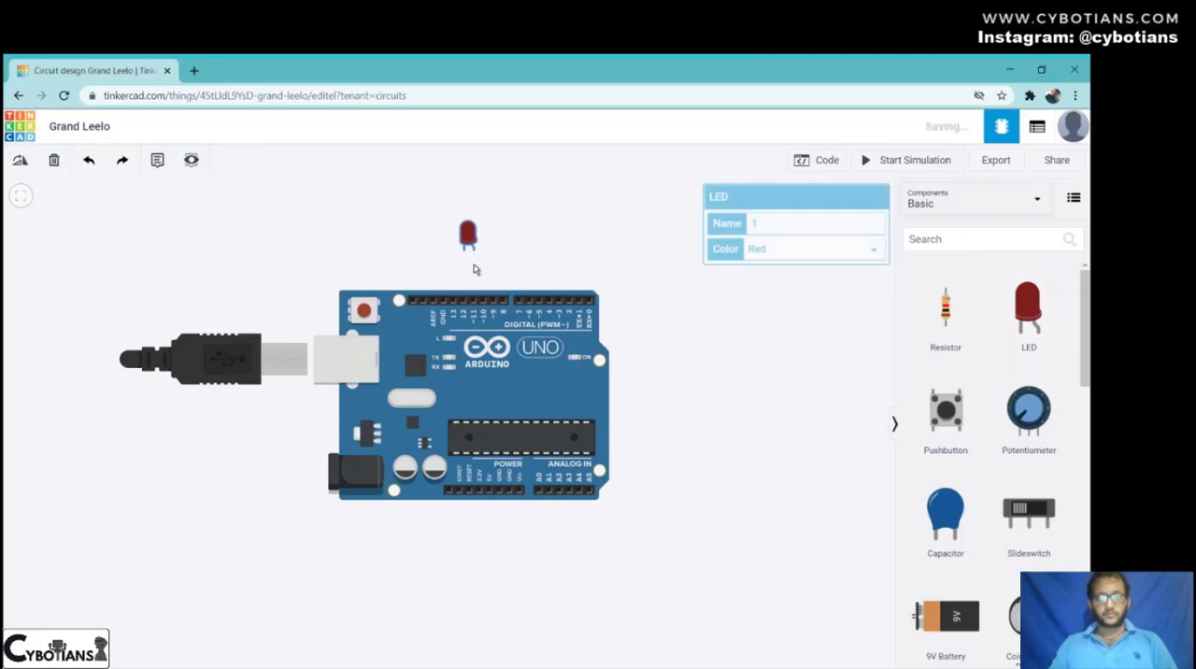
pyautogui.click(800, 284)
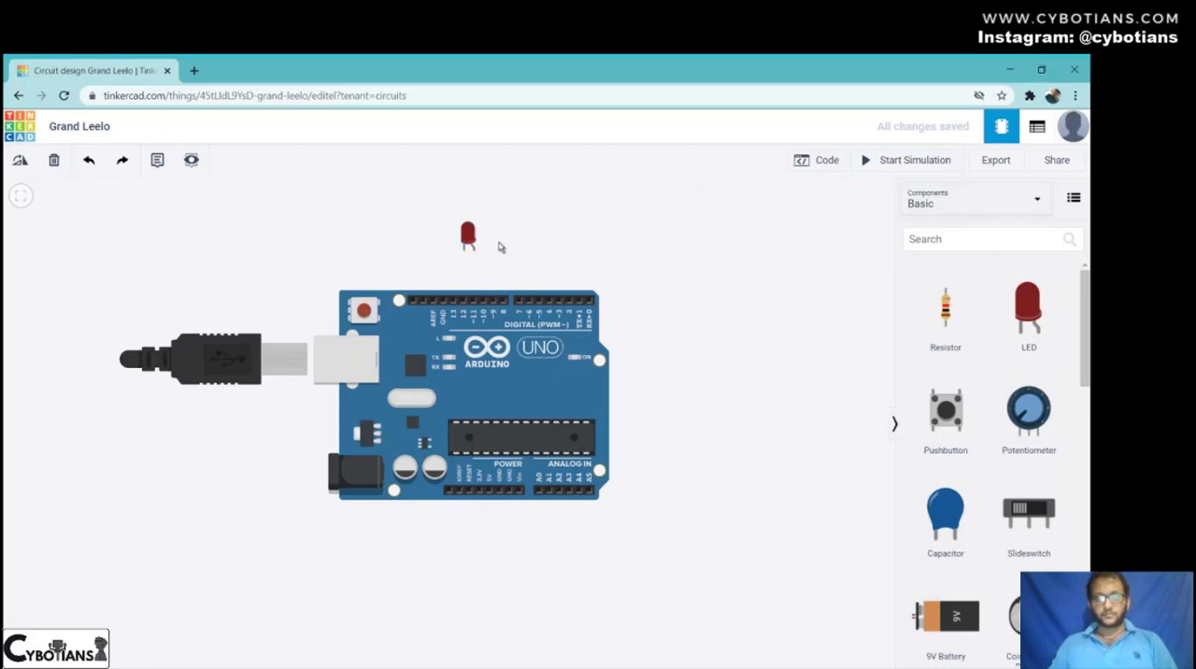
# - Wire the LED's cathode to GND and its anode to digital pin 12, and align the LED above those pins
pyautogui.click(466, 252)
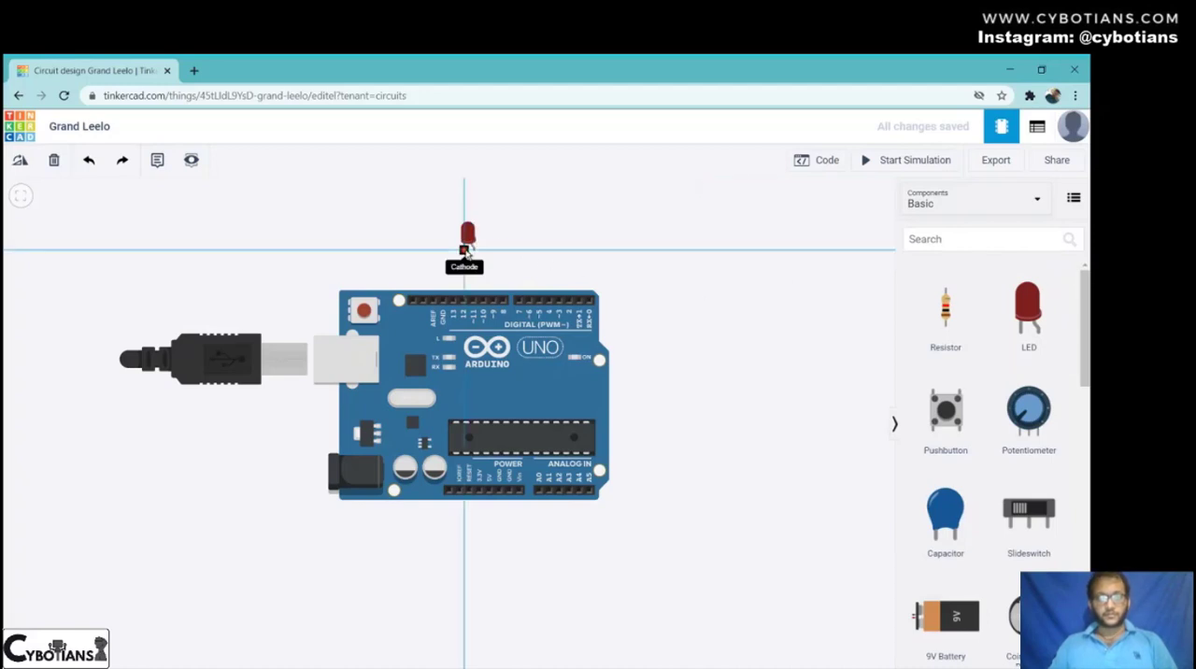
pyautogui.click(461, 297)
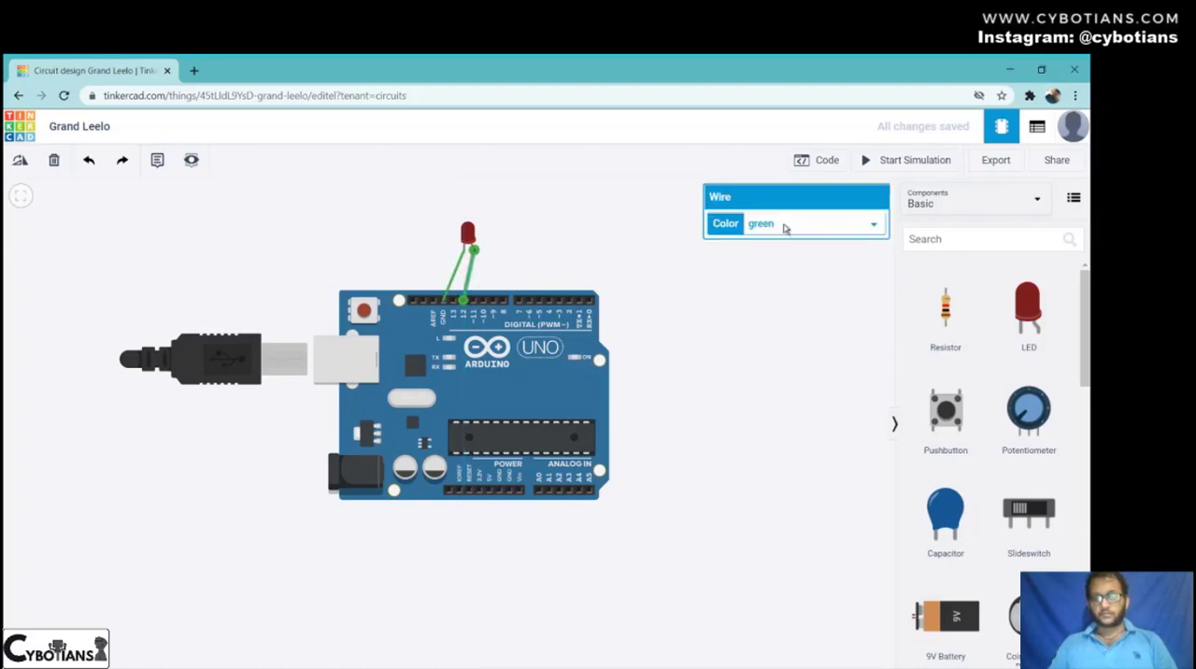
pyautogui.click(745, 337)
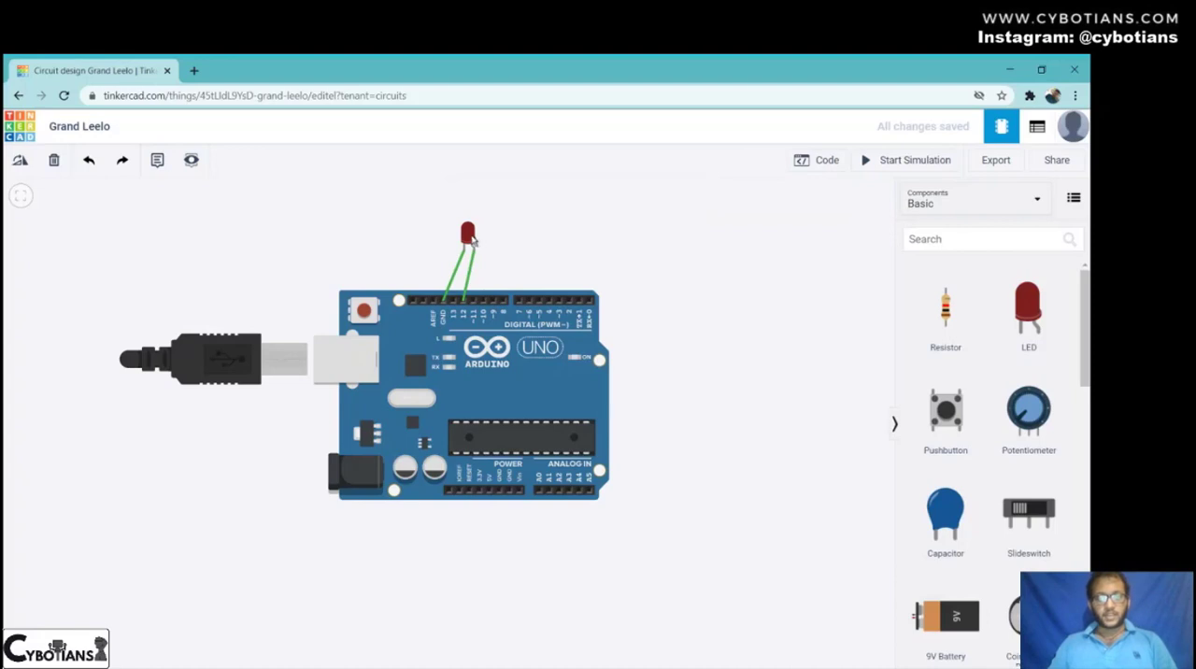
pyautogui.moveTo(470, 240); pyautogui.dragTo(460, 243)
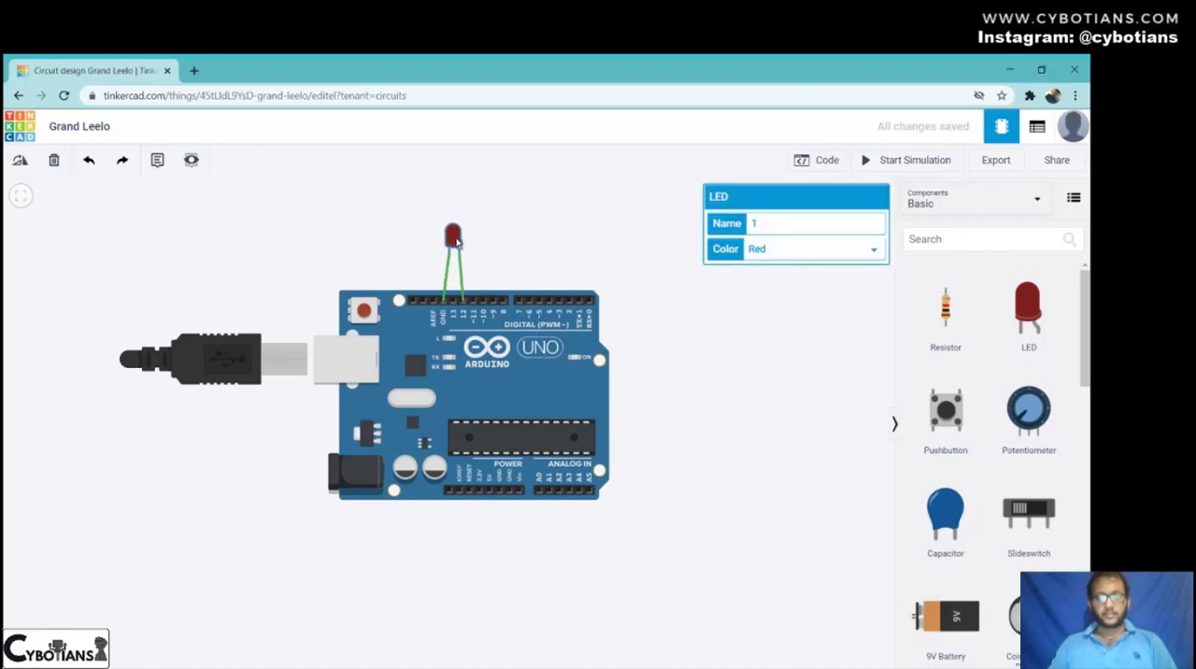
pyautogui.click(659, 346)
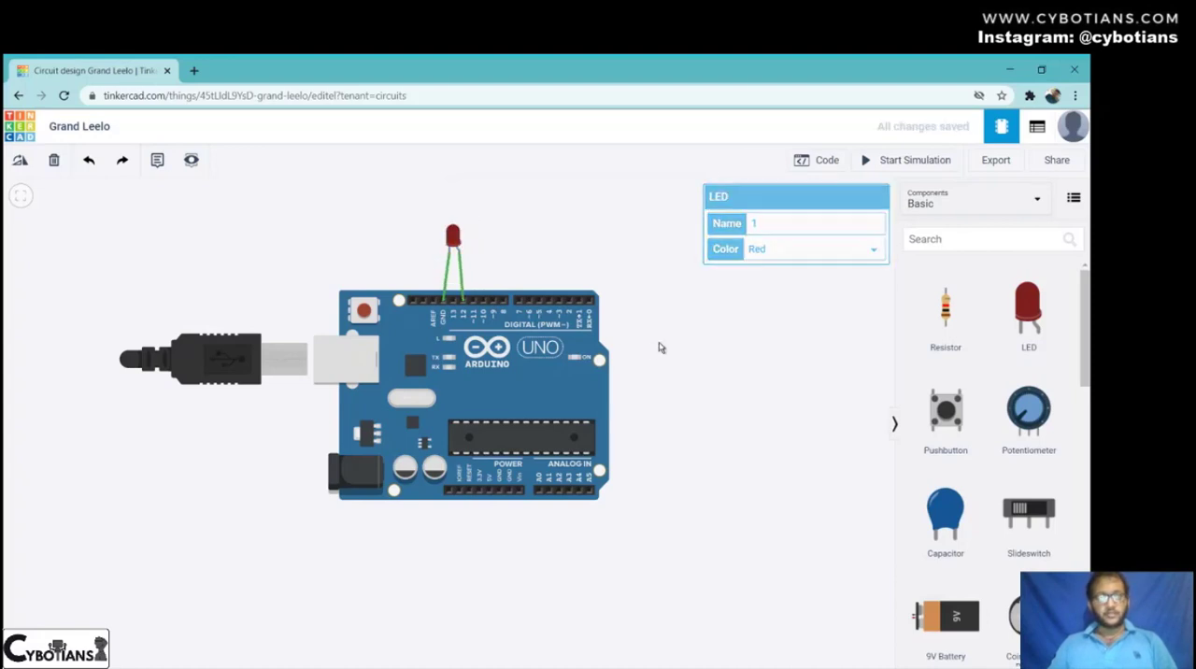
# - Open the code editor and view the program in Blocks + Text mode before returning to Blocks mode
pyautogui.click(820, 160)
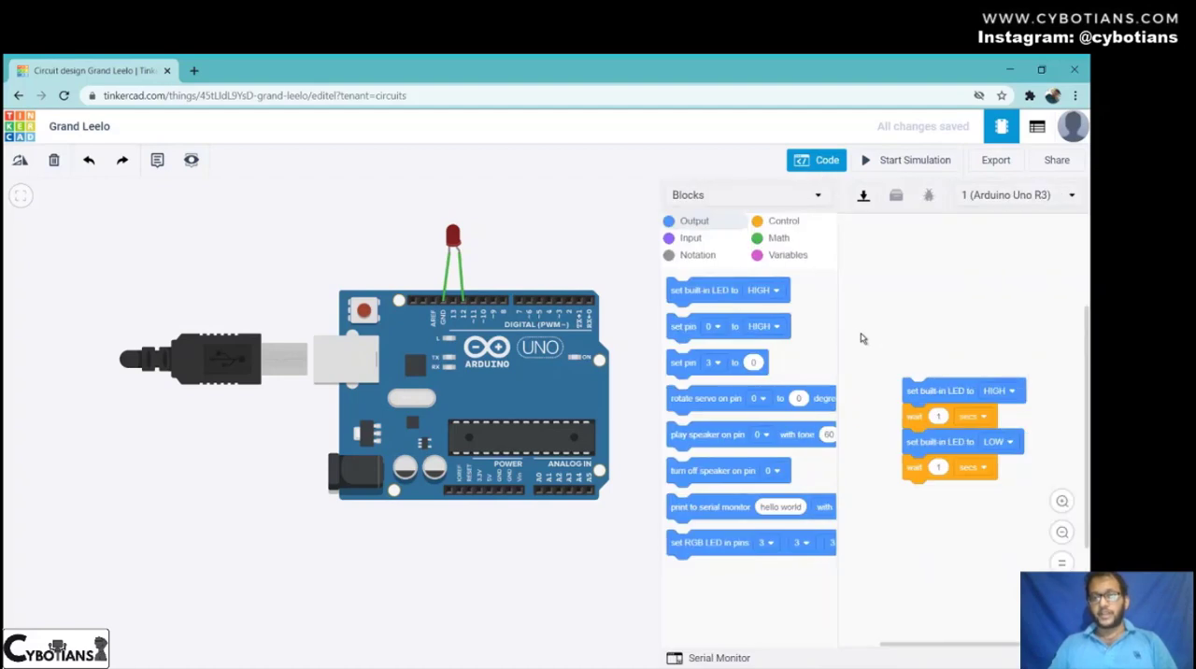
pyautogui.click(799, 195)
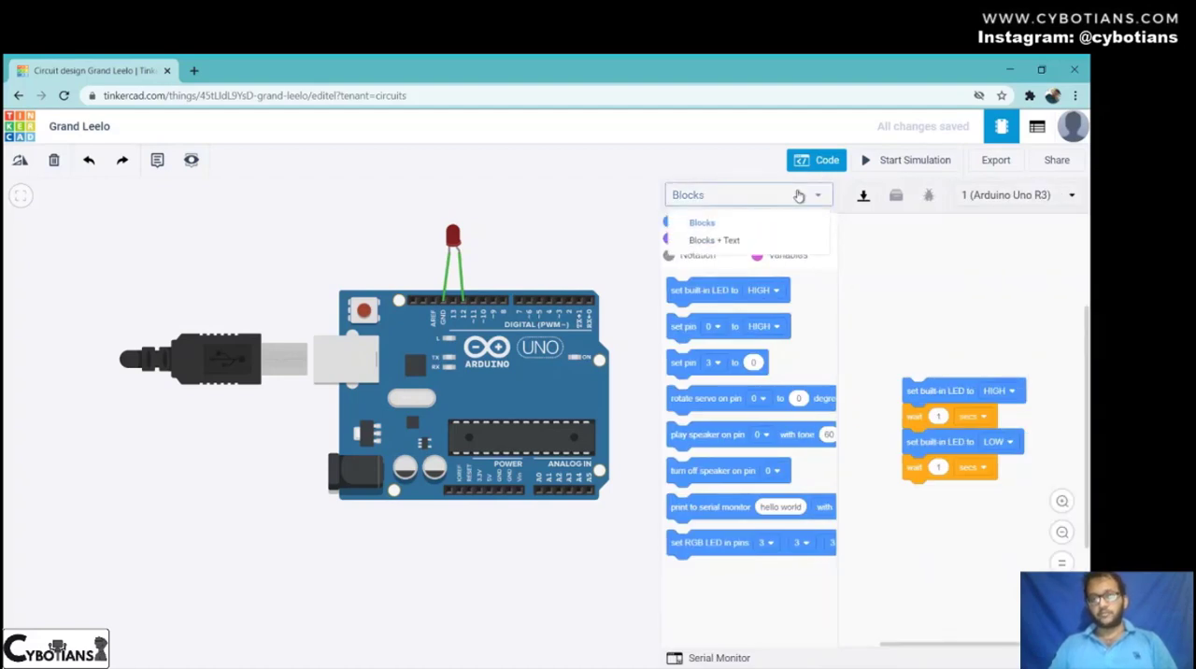
pyautogui.click(737, 244)
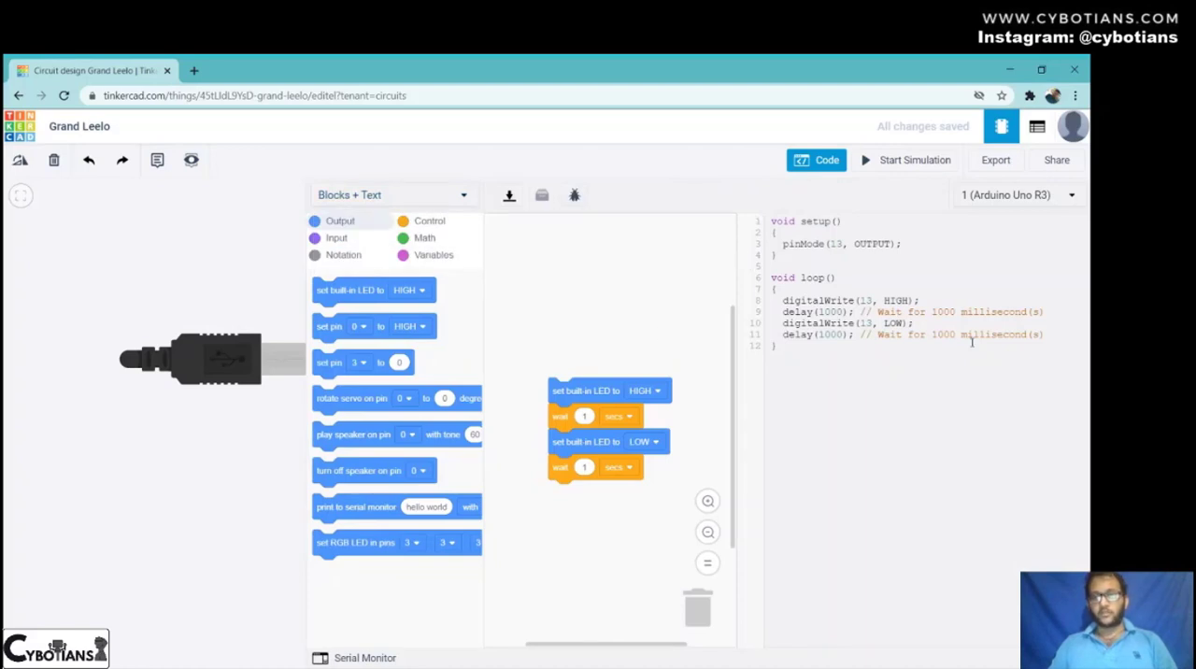
pyautogui.click(394, 198)
pyautogui.click(396, 226)
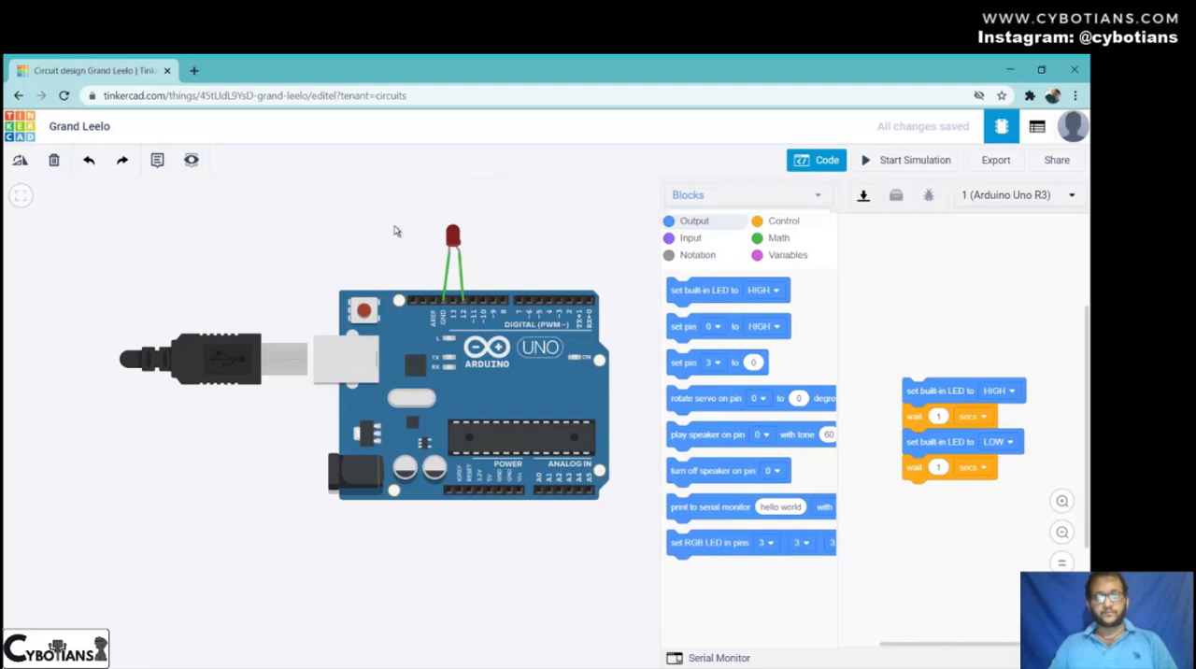
# - Switch the code editor to Text mode, accepting the loss of the blocks
pyautogui.click(766, 196)
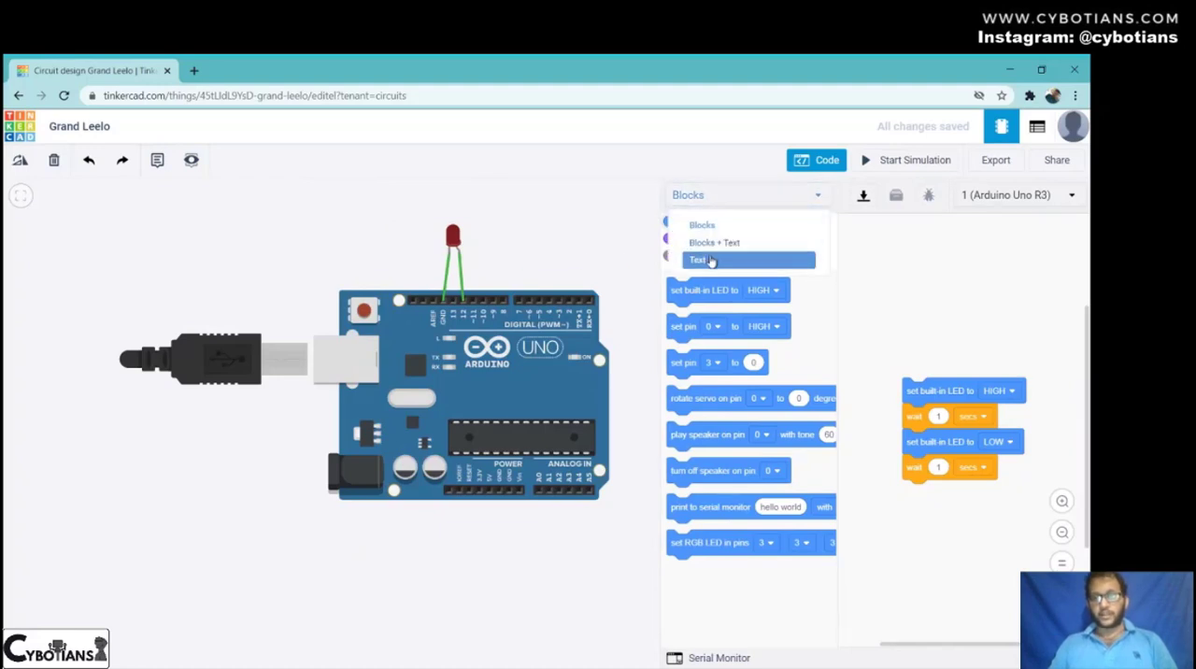
pyautogui.click(710, 260)
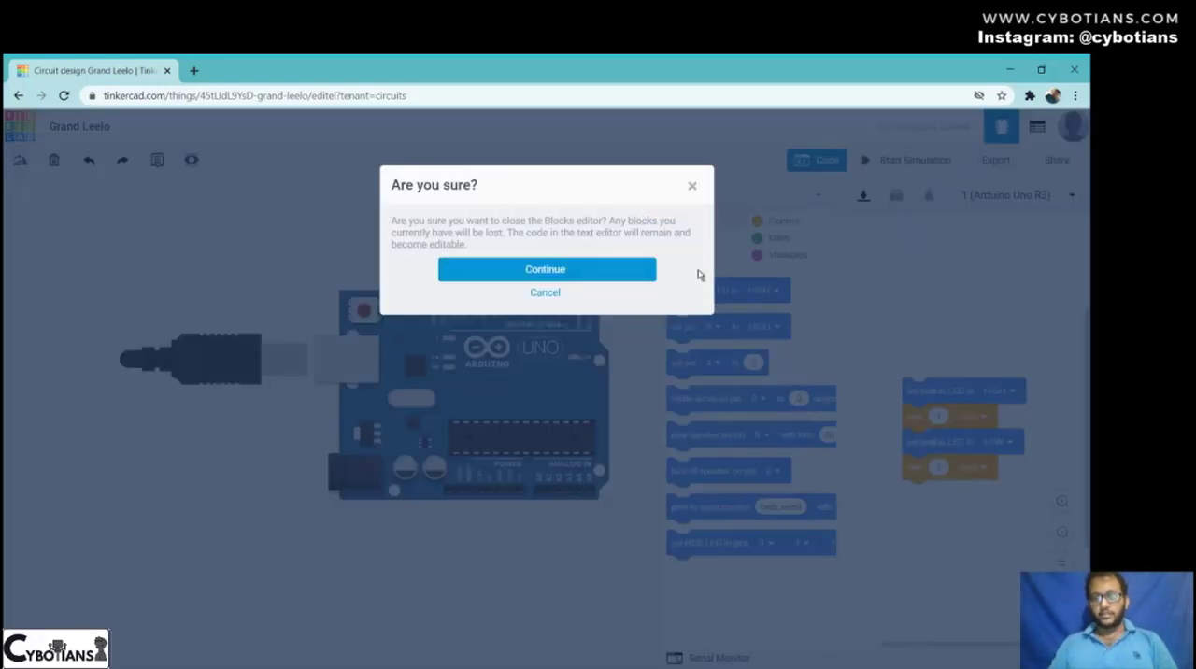
pyautogui.click(560, 270)
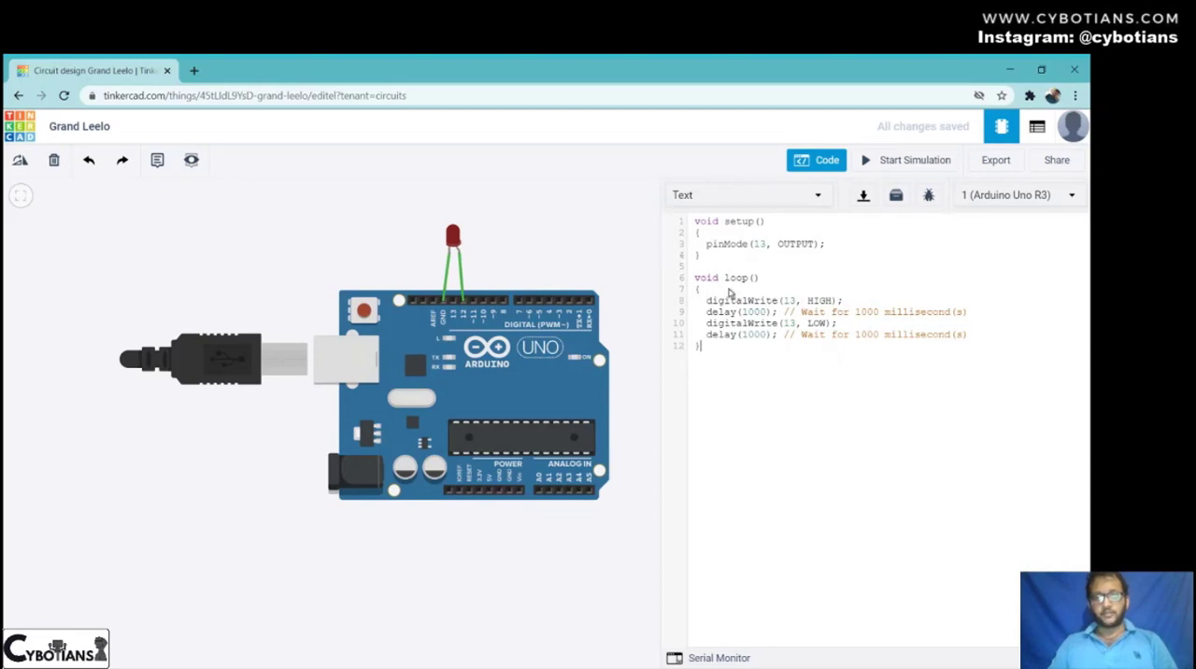
# - Set the pin number to 12 in pinMode and both digitalWrite calls, and start the simulation
pyautogui.hotkey('ctrl', 'a')
pyautogui.click(811, 377)
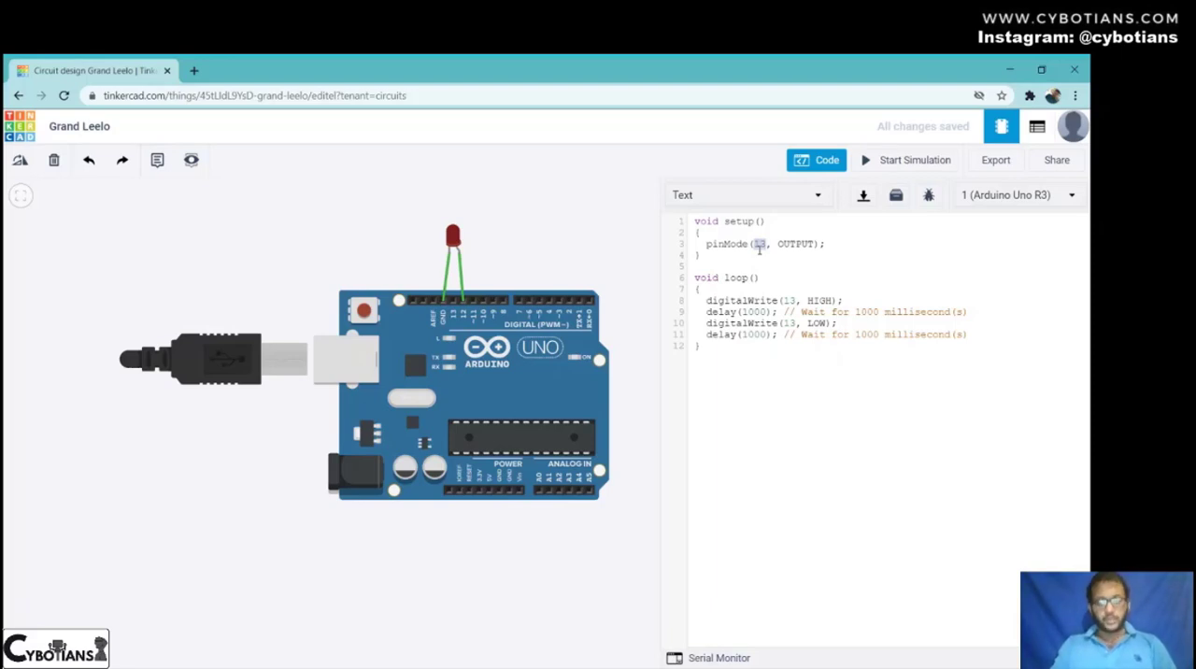
pyautogui.write('12')
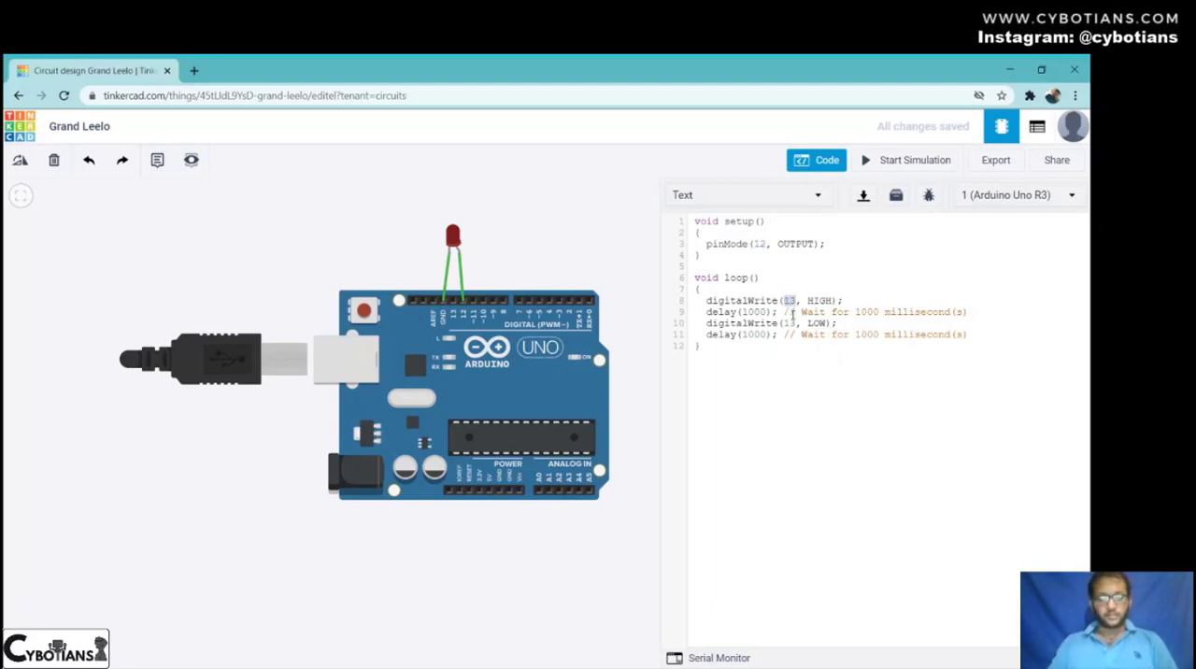
pyautogui.write('12')
pyautogui.write('12')
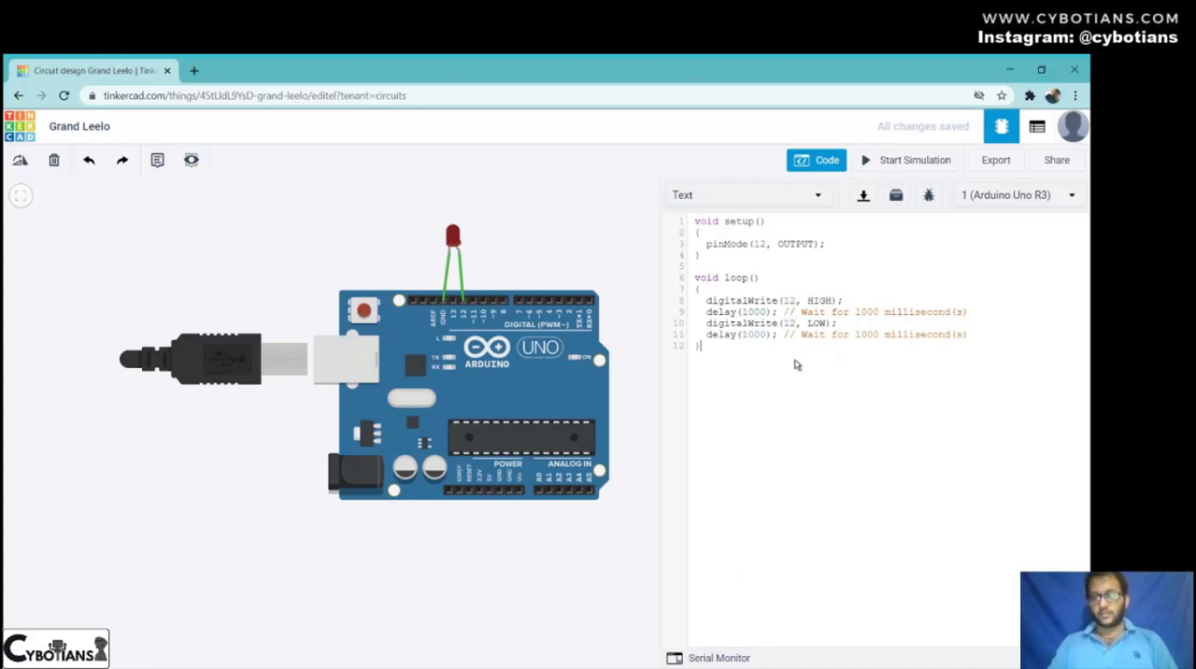
pyautogui.click(915, 161)
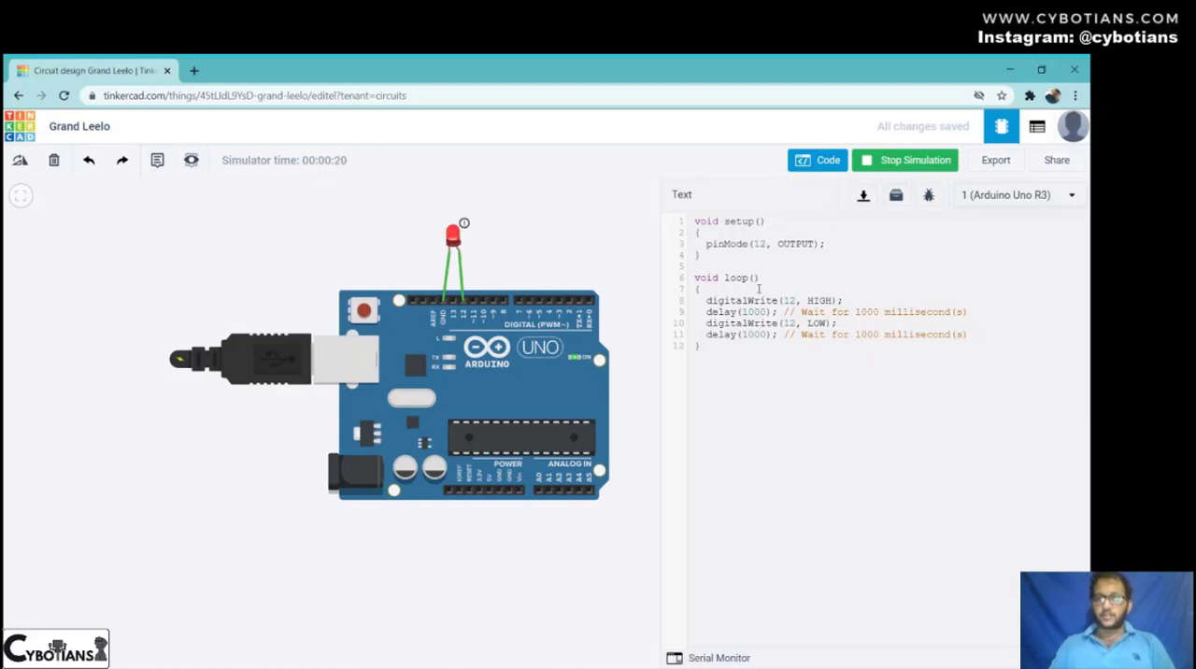
# - Stop the circuit simulation and close the code editor
pyautogui.click(902, 160)
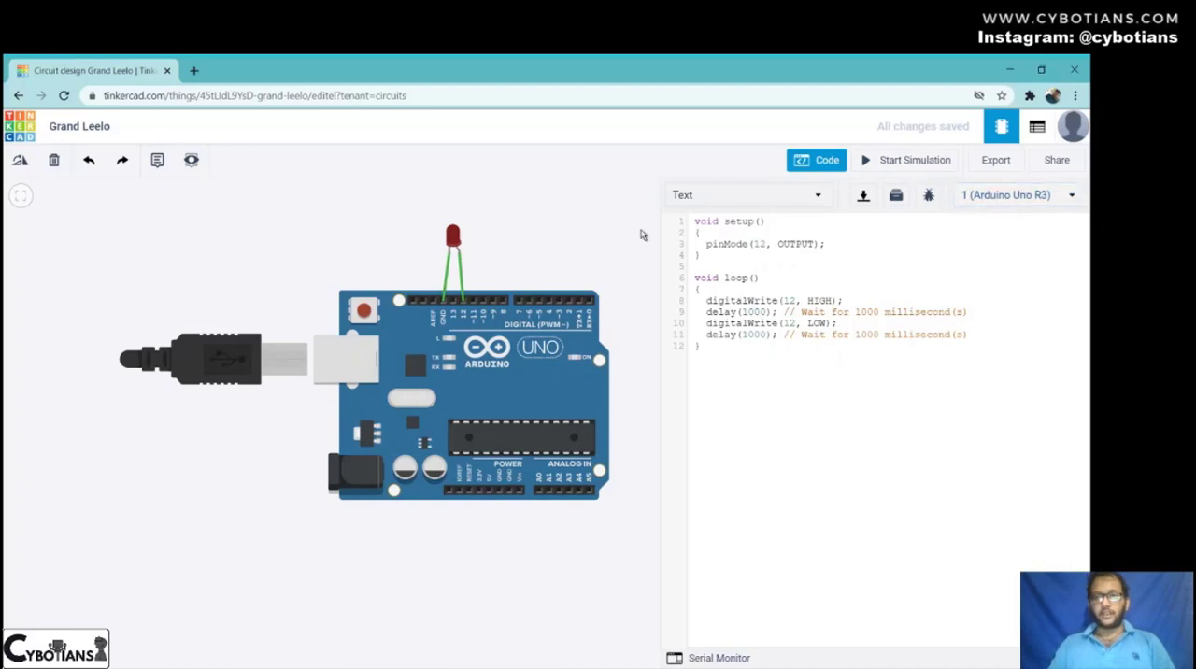
pyautogui.click(826, 168)
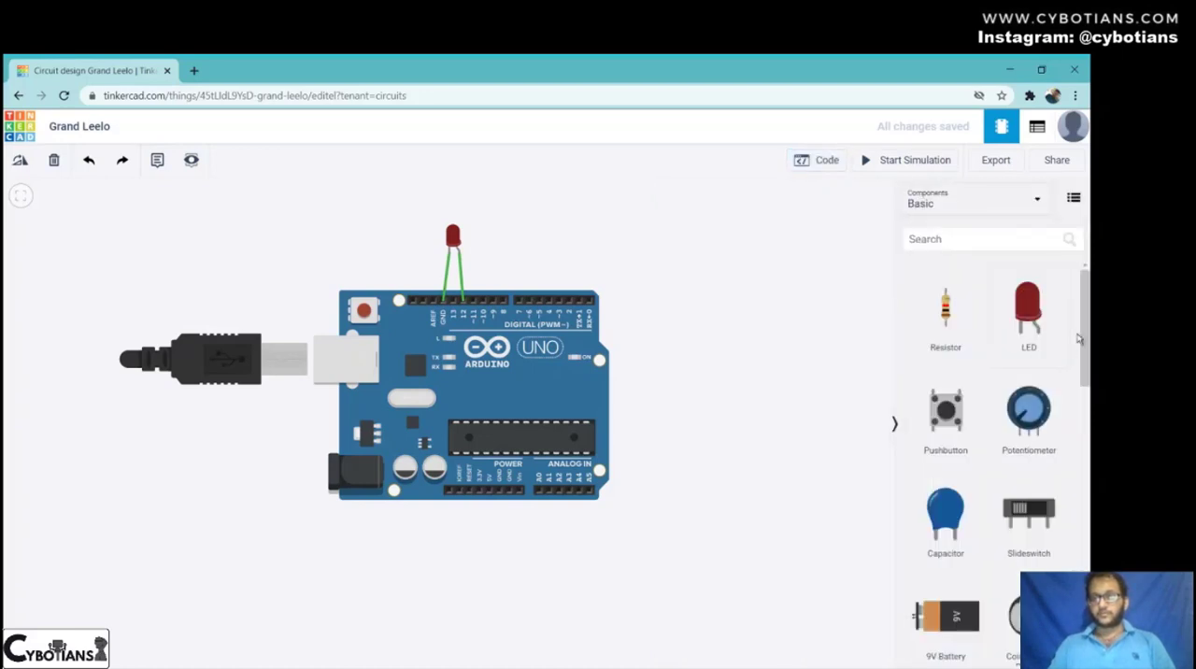
# - Browse the micro:bit starters and the Circuit Assemblies starters in the component library
pyautogui.click(971, 203)
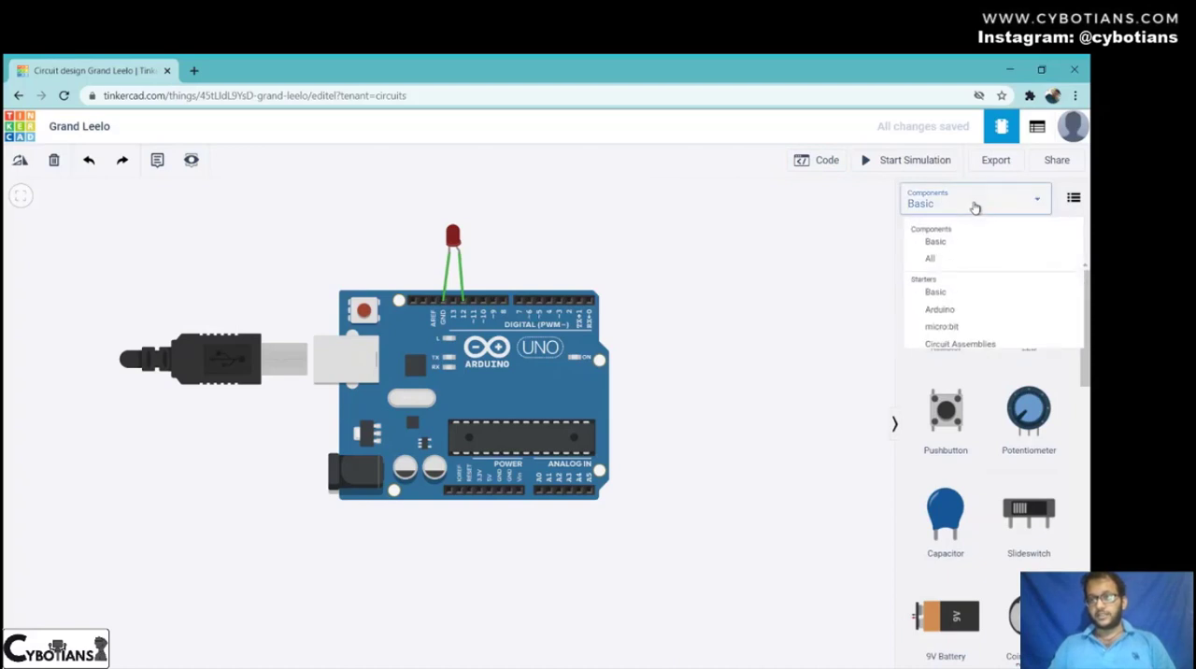
pyautogui.click(950, 332)
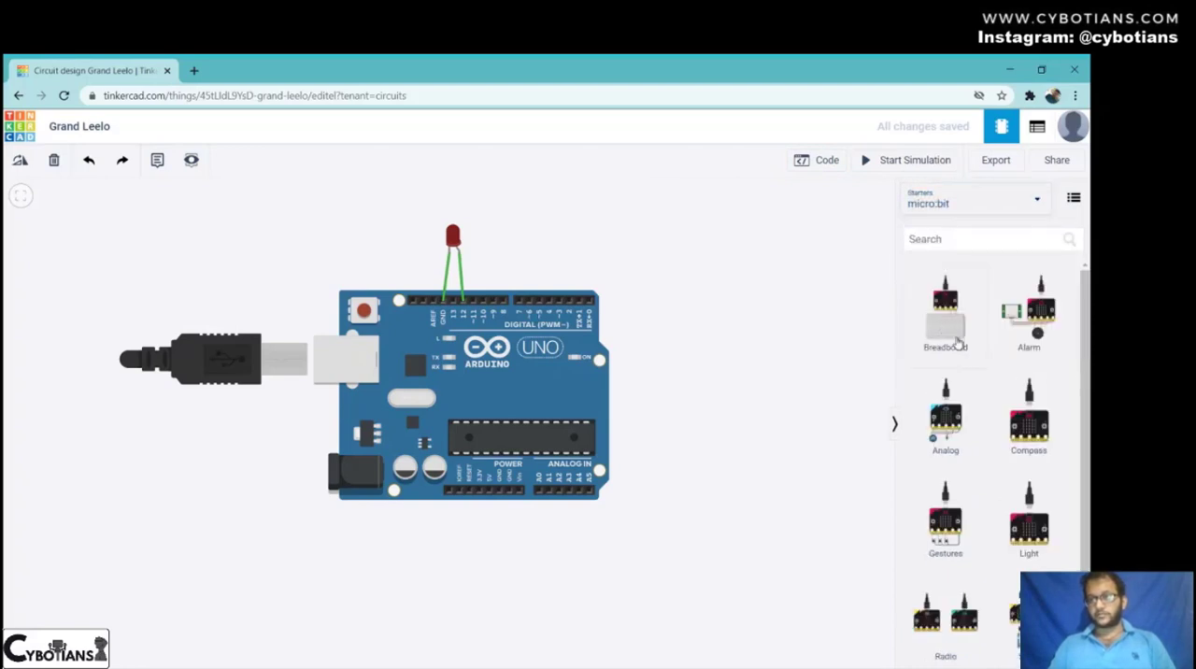
pyautogui.click(934, 207)
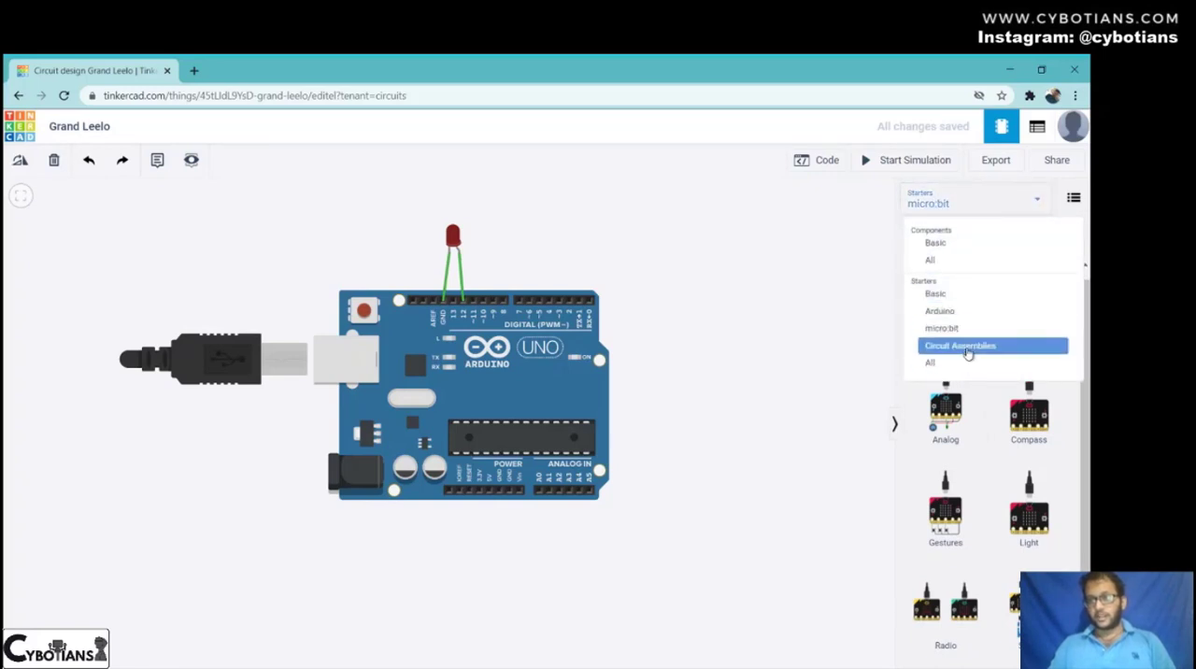
pyautogui.click(967, 351)
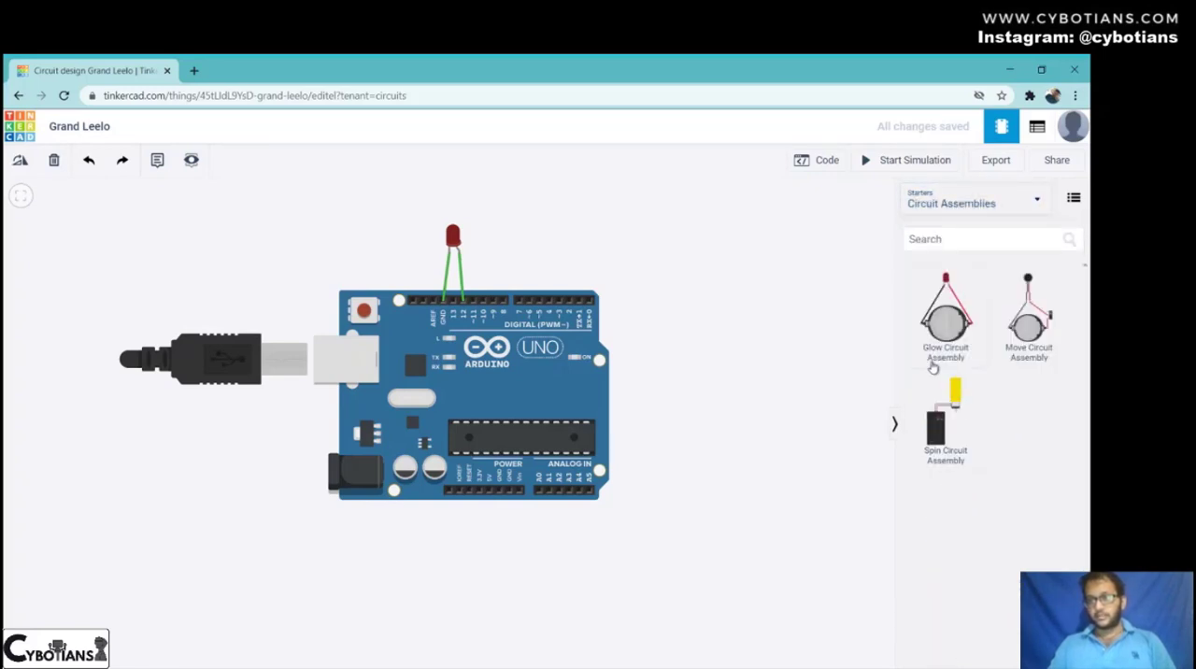
# - Search the component library for "batt" and clear the search text
pyautogui.click(944, 239)
pyautogui.write('b')
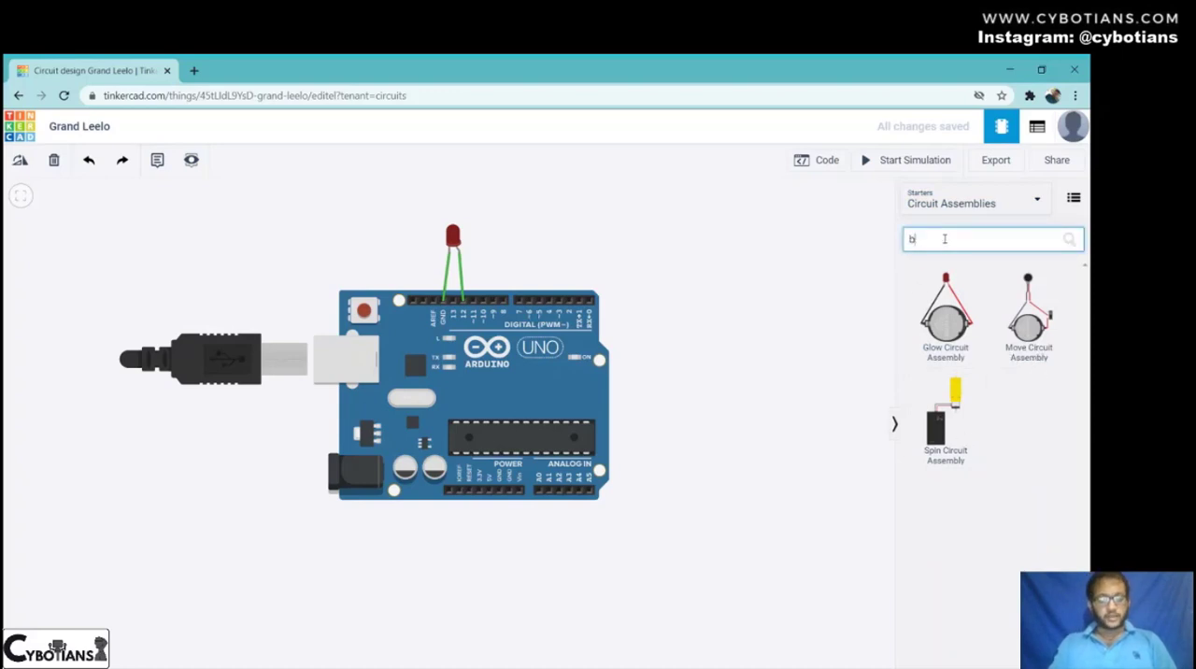
pyautogui.write('att')
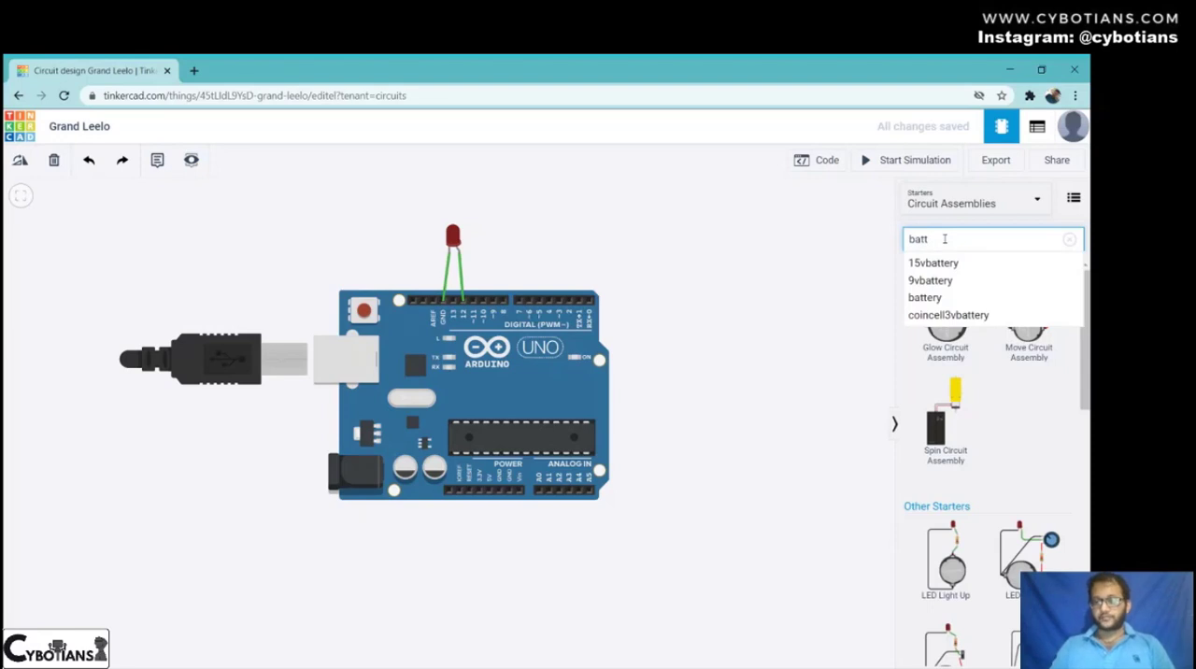
pyautogui.press('BackSpace')
pyautogui.press('BackSpace')
pyautogui.press('BackSpace')
pyautogui.press('BackSpace')
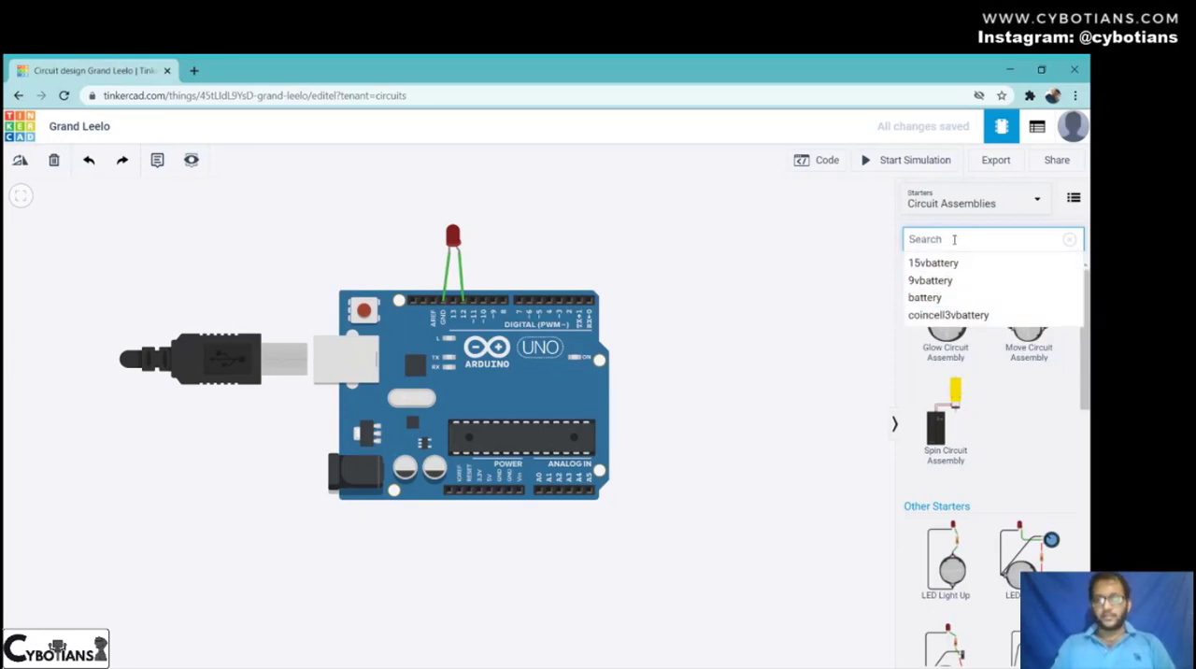
# - Search the component library for "motor", choose the suggestion "dcmotor", and clear the search text
pyautogui.write('motor')
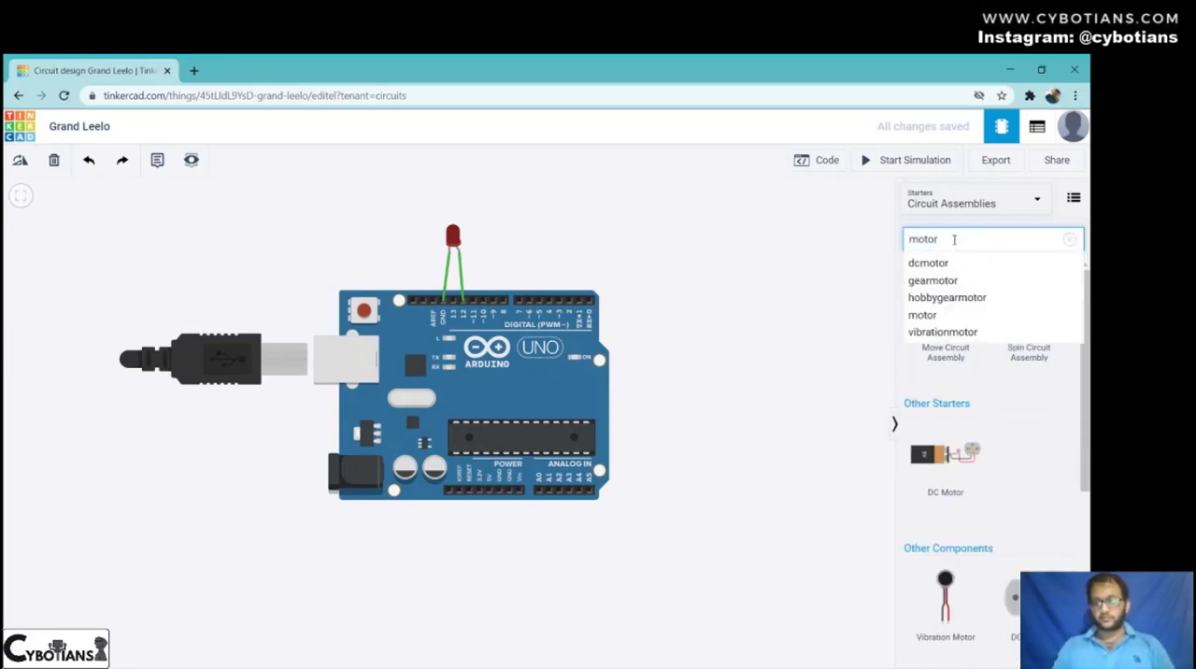
pyautogui.click(944, 264)
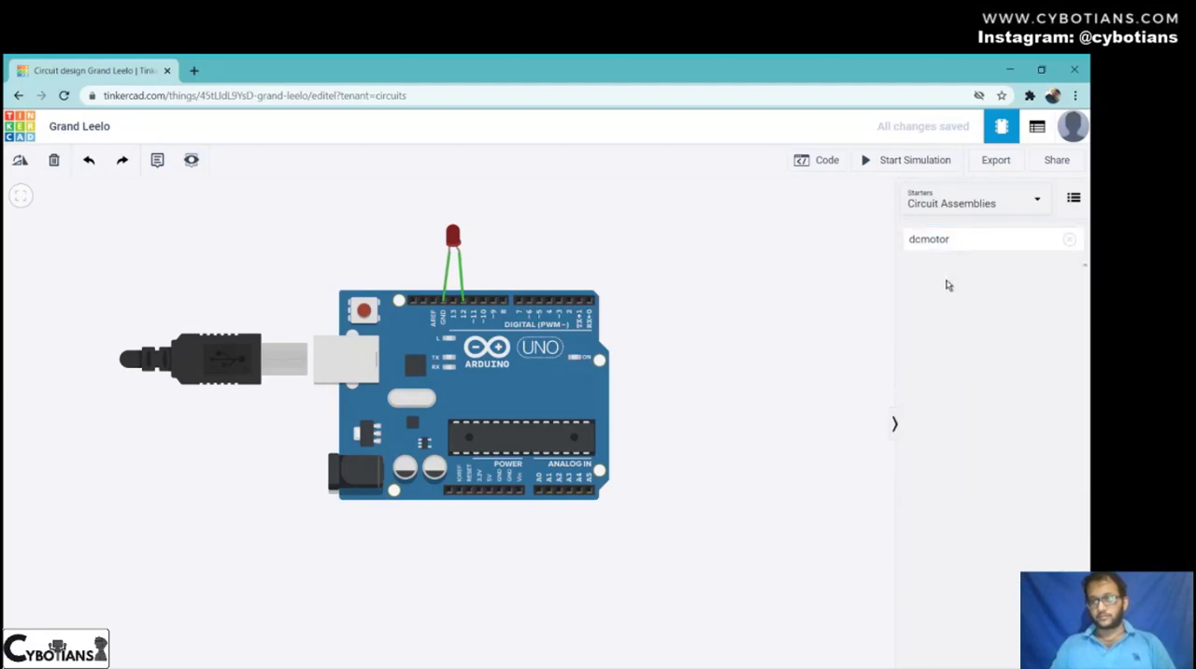
pyautogui.moveTo(966, 242); pyautogui.dragTo(910, 244)
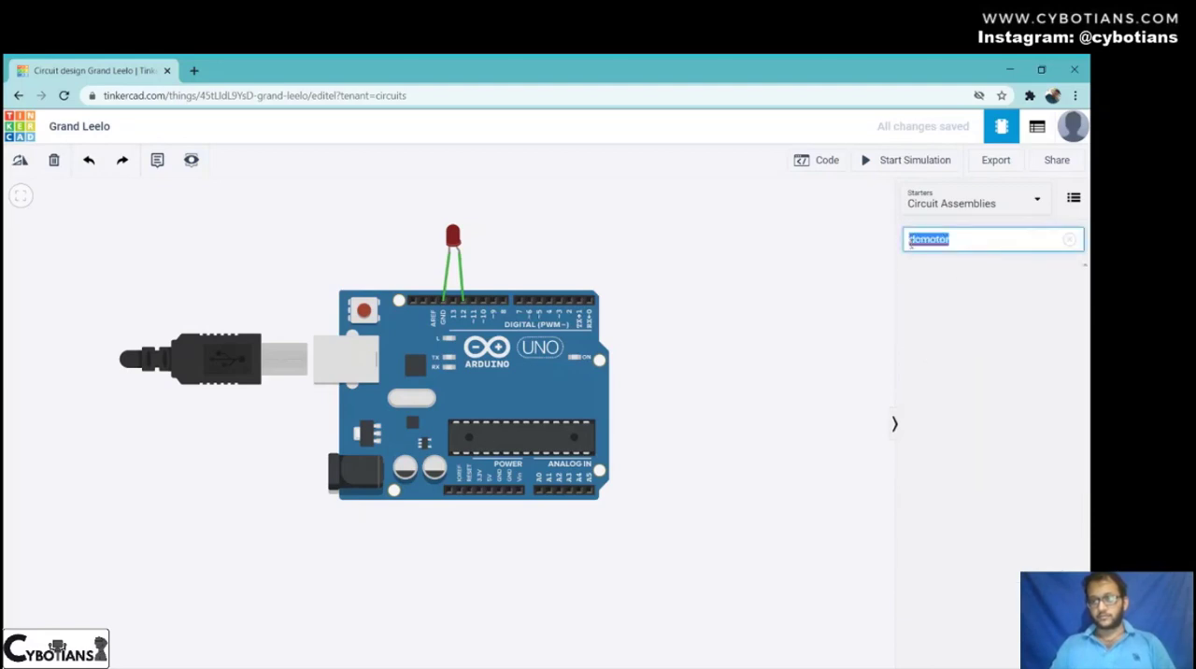
pyautogui.press('BackSpace')
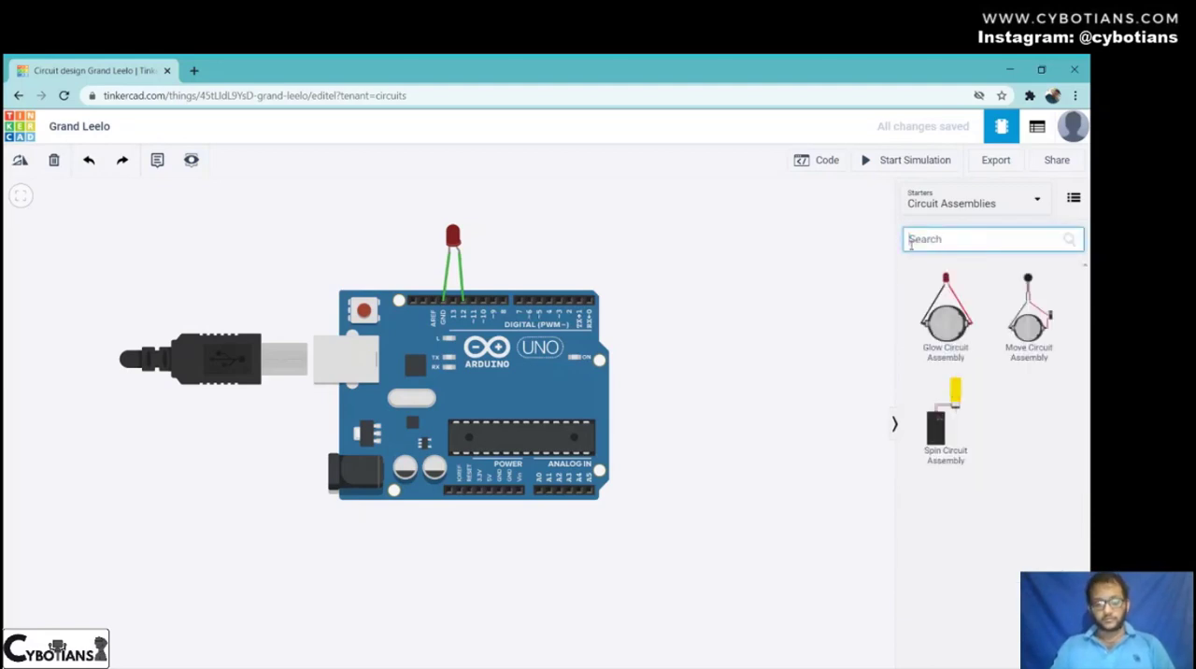
# - Search the component library for "motor" again, dismiss the suggestions, and look through the matching starters and components
pyautogui.write('motor')
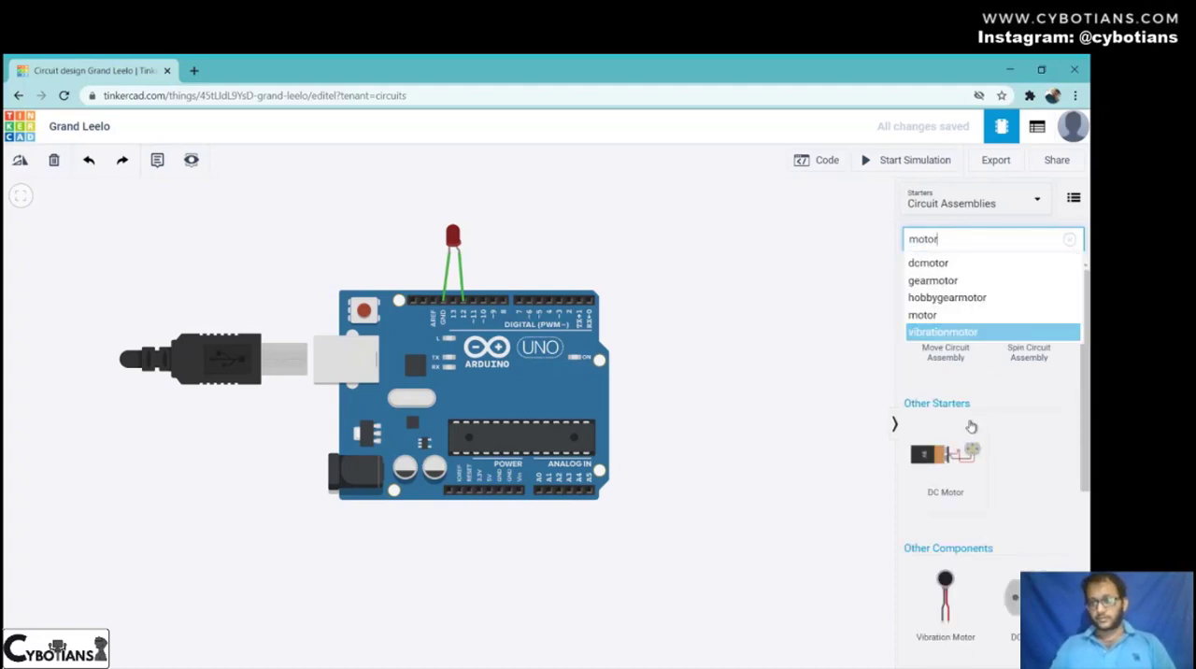
pyautogui.click(1013, 444)
pyautogui.moveTo(677, 442); pyautogui.dragTo(698, 440)
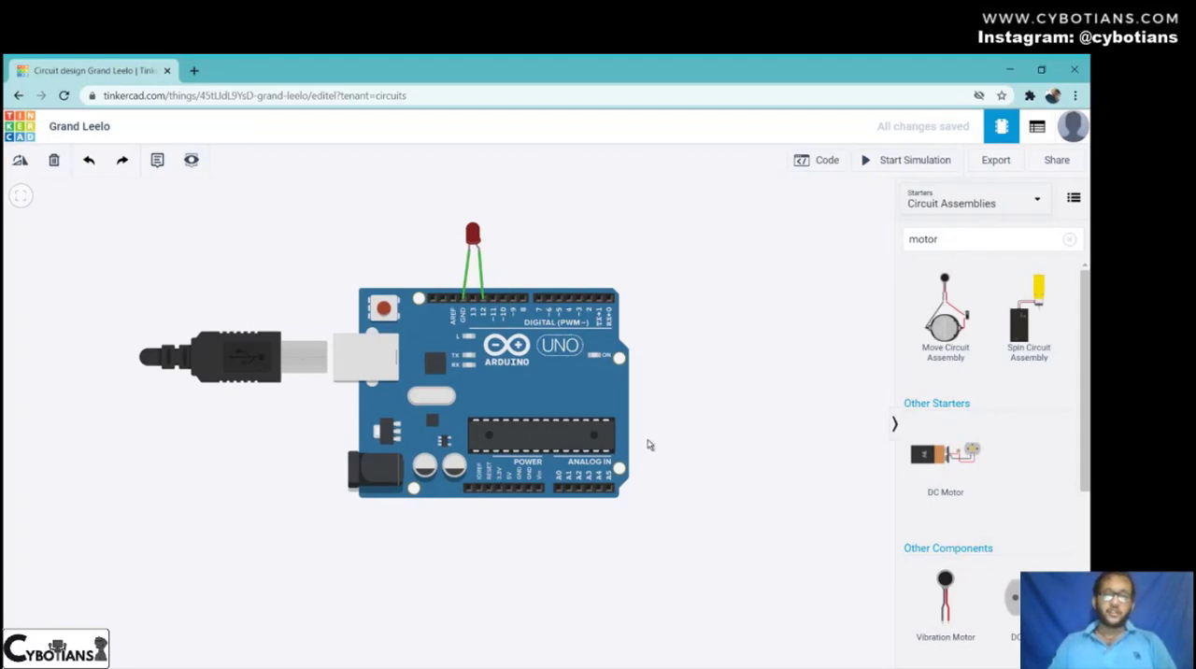
pyautogui.scroll(-1, 939, 346)
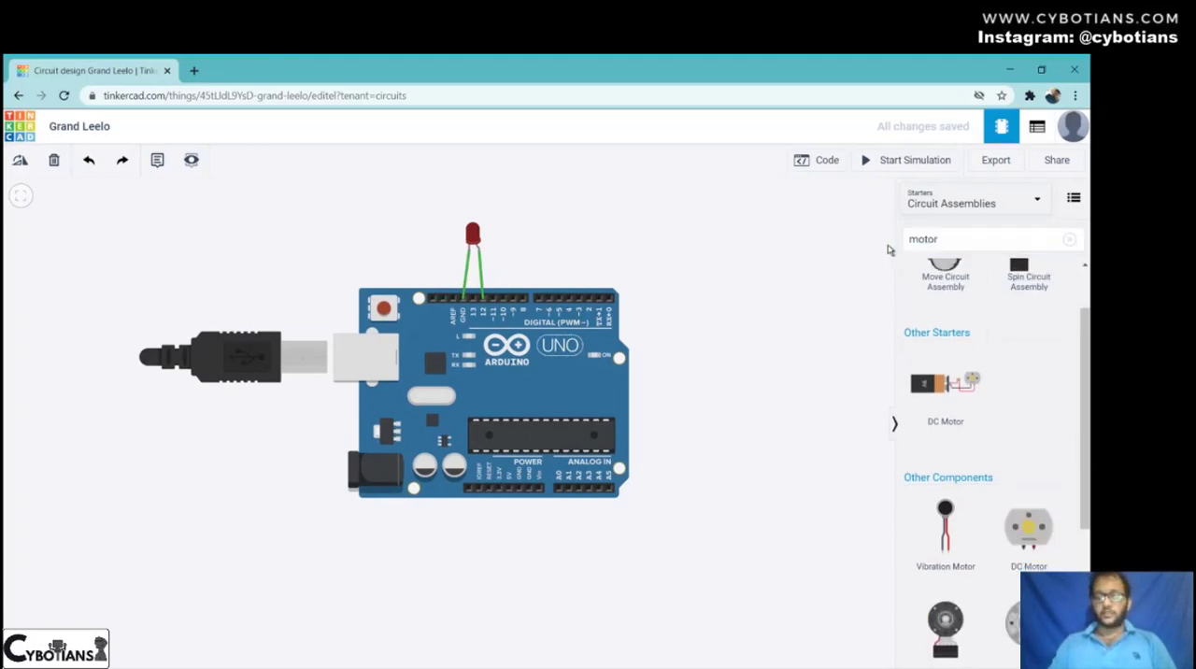
pyautogui.press('e')
pyautogui.press('s')
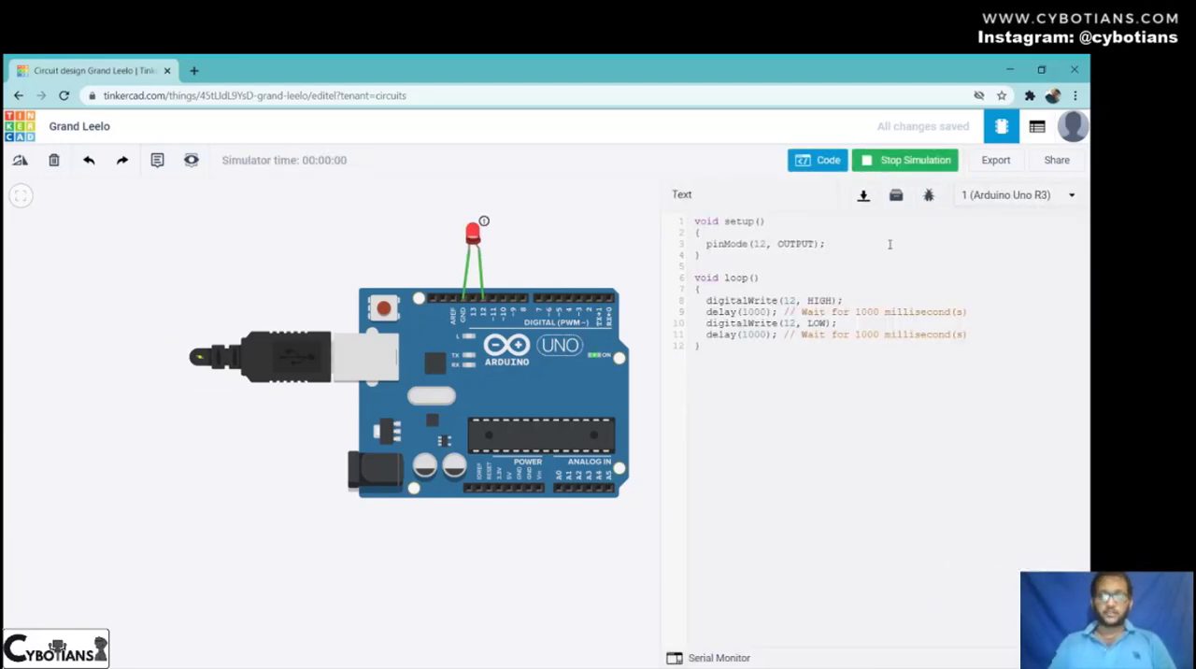
pyautogui.click(904, 164)
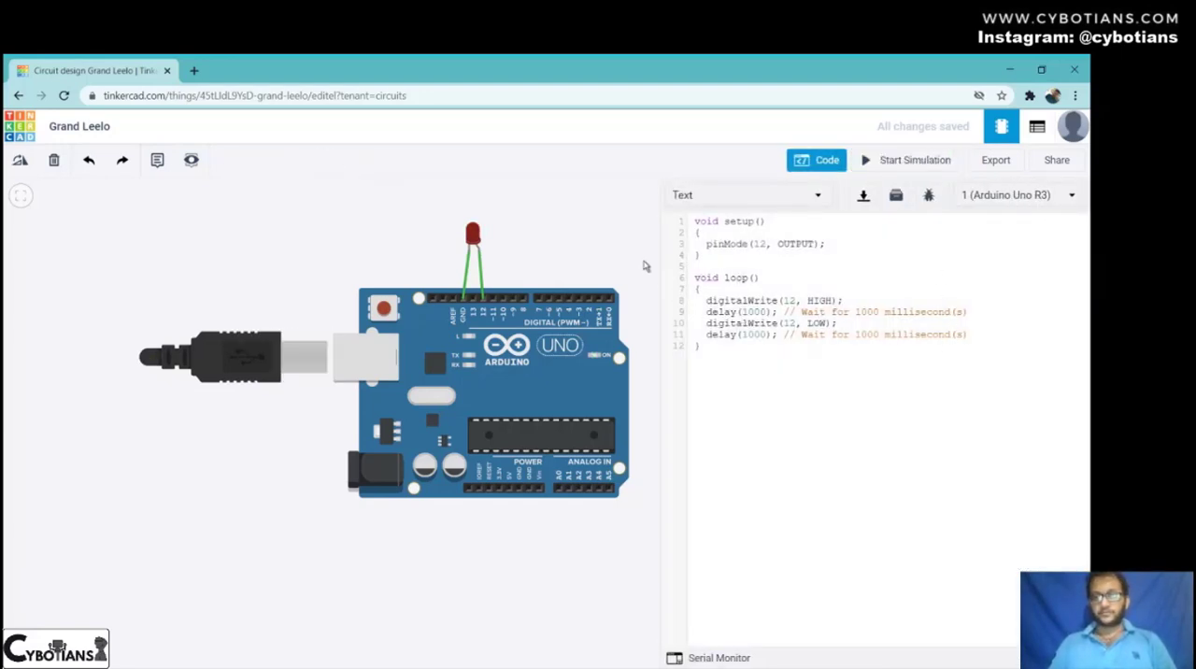
pyautogui.click(818, 161)
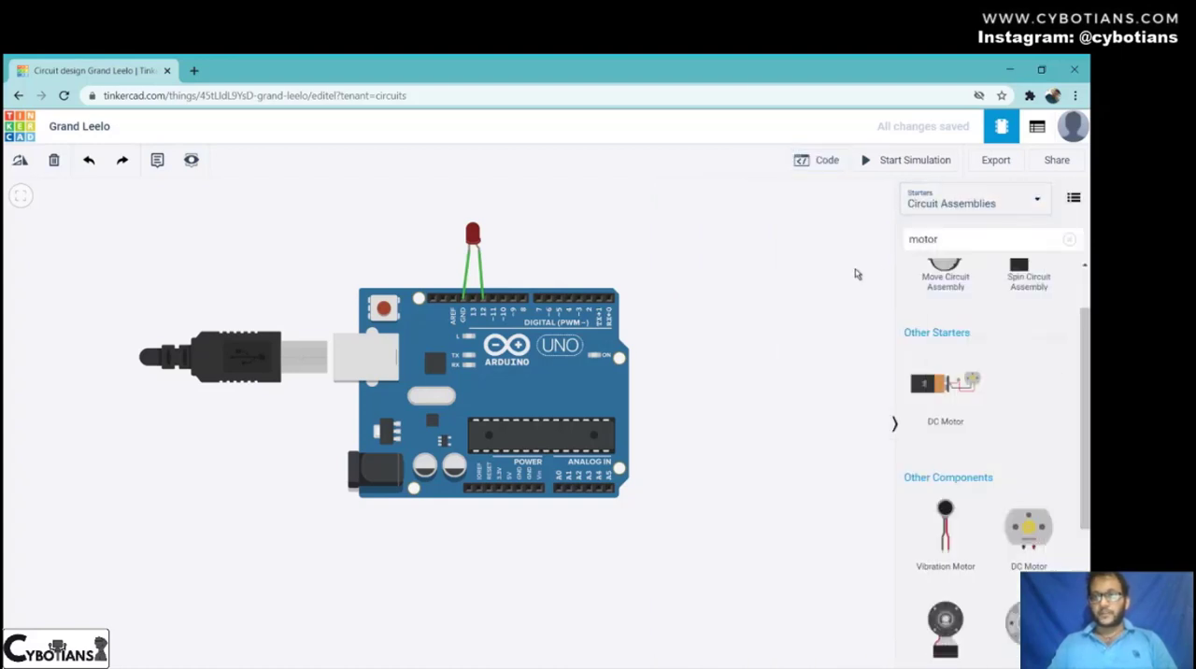